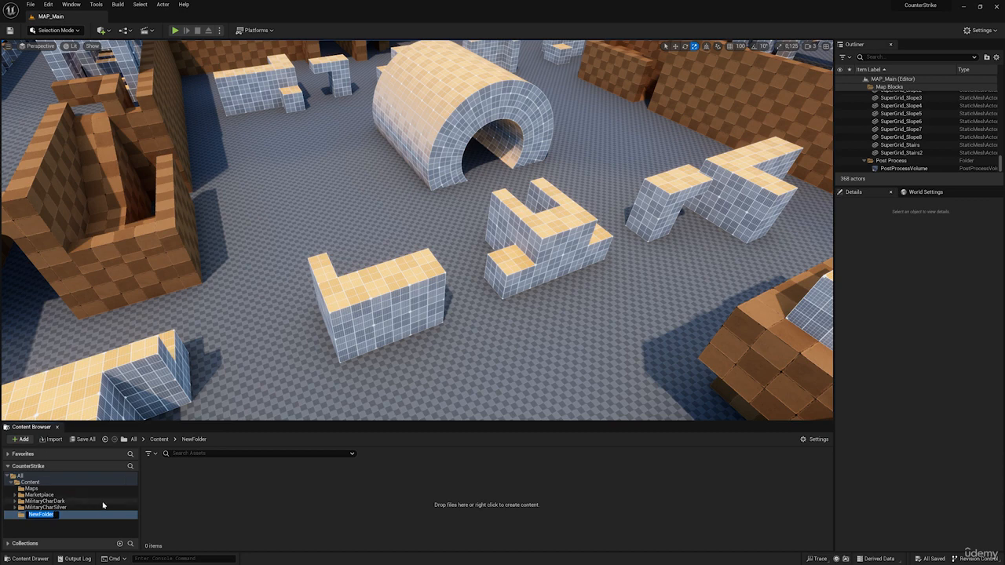
Name the new content folder Blueprints and create a Character-based Blueprint class named BP_PlayerBase inside it
text(Blueprints)
key(Return)
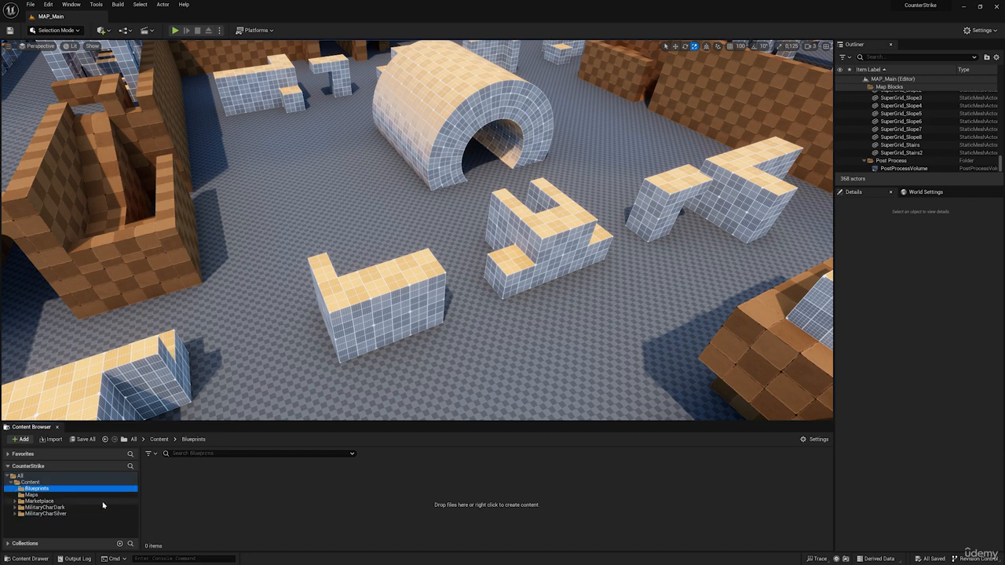
right_click(292, 485)
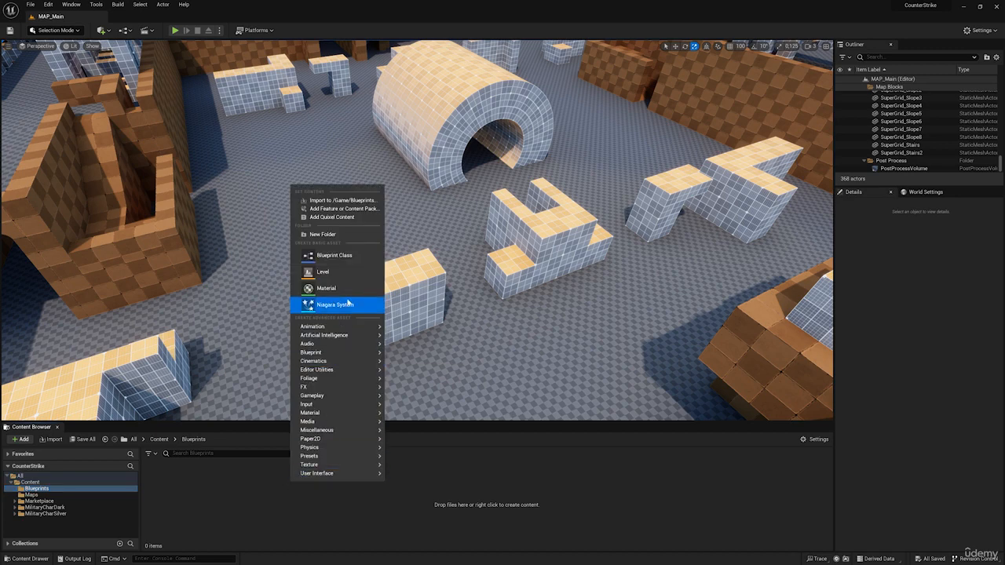
click(326, 262)
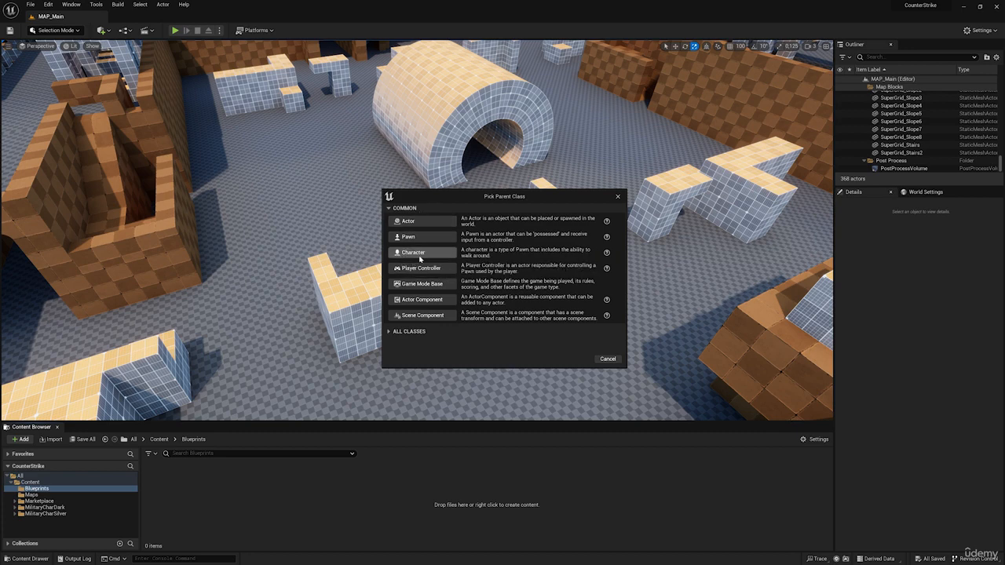
drag(469, 201, 464, 199)
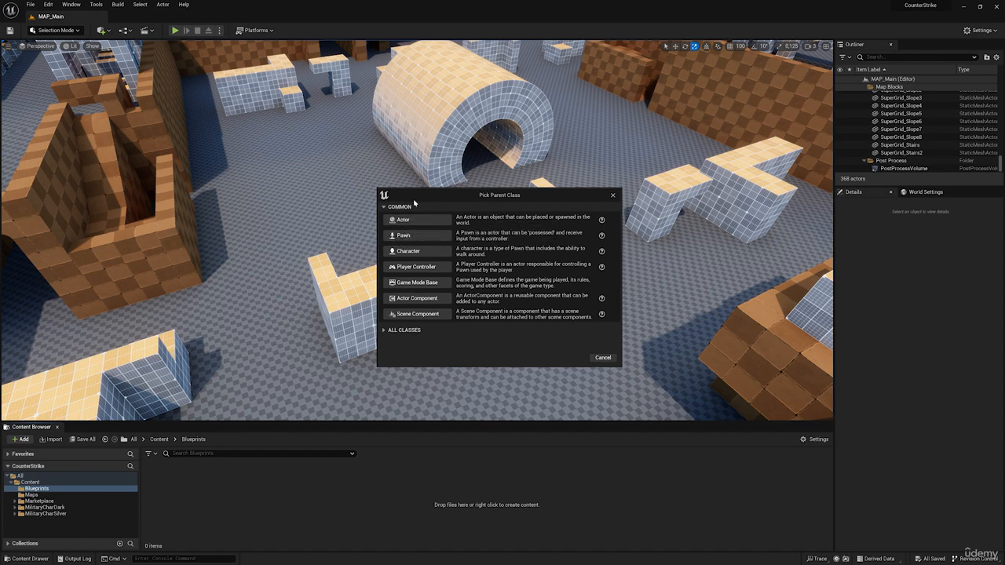
mouse_move(436, 198)
mouse_down()
mouse_move(457, 252)
mouse_move(460, 186)
mouse_move(440, 179)
mouse_up()
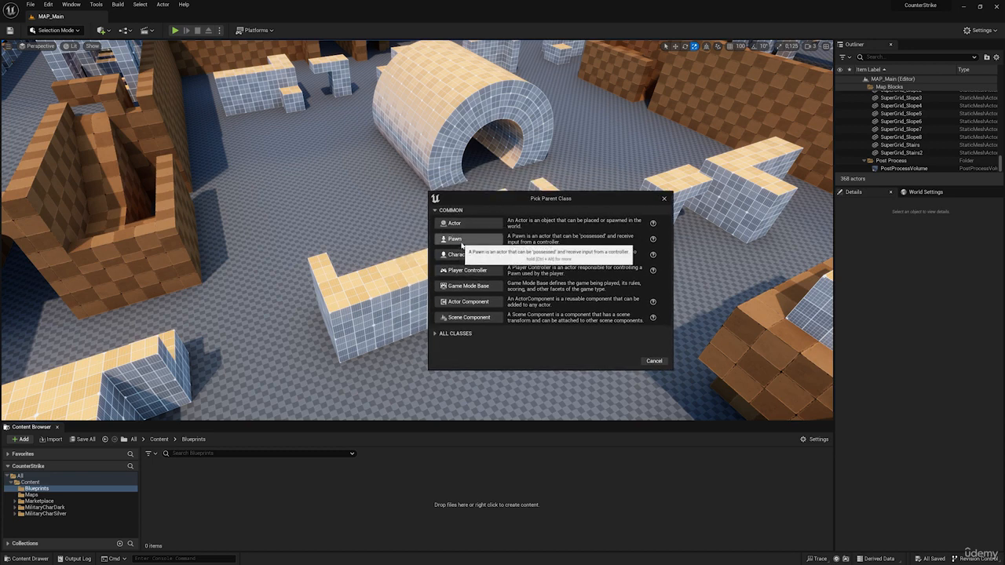
drag(472, 201, 398, 169)
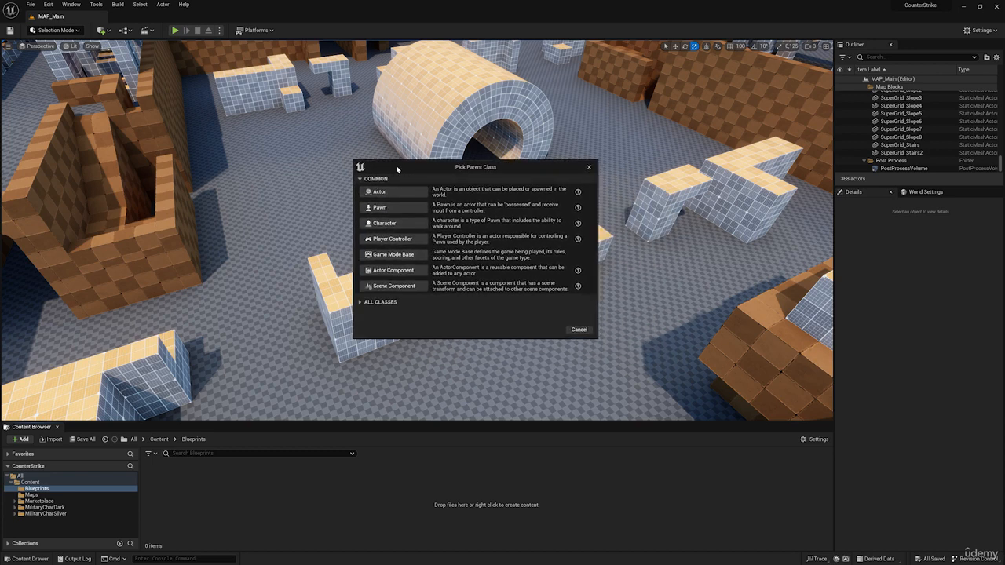
click(392, 224)
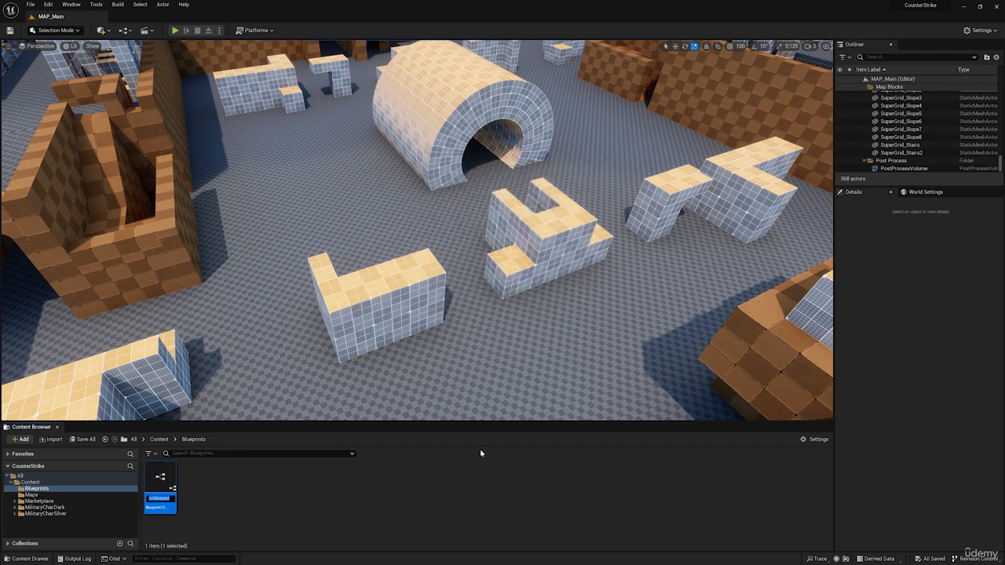
text(BP_PlayerBase)
click(207, 496)
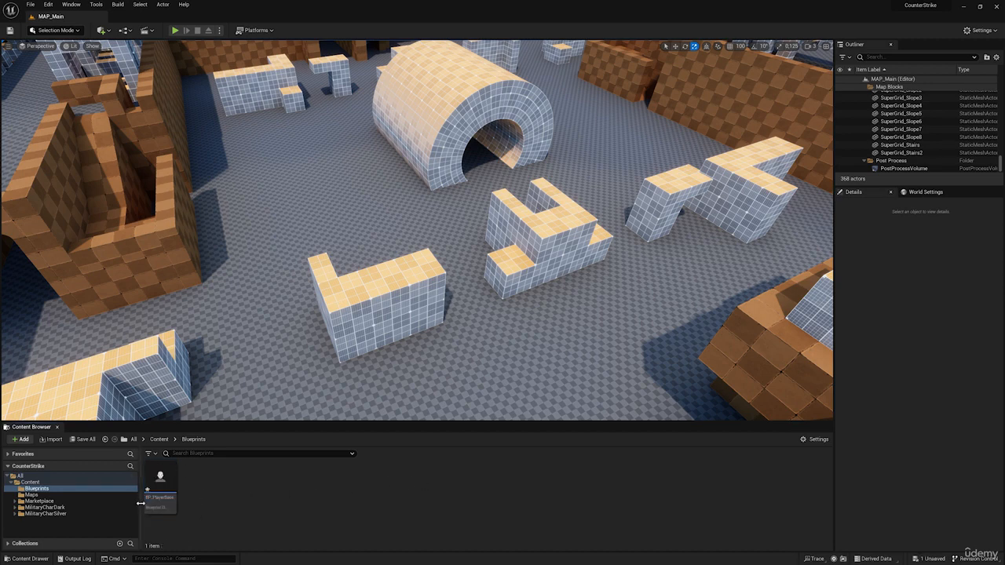
Create a child Blueprint class of BP_PlayerBase and name it BP_Terrorist
mouse_move(161, 504)
mouse_move(161, 476)
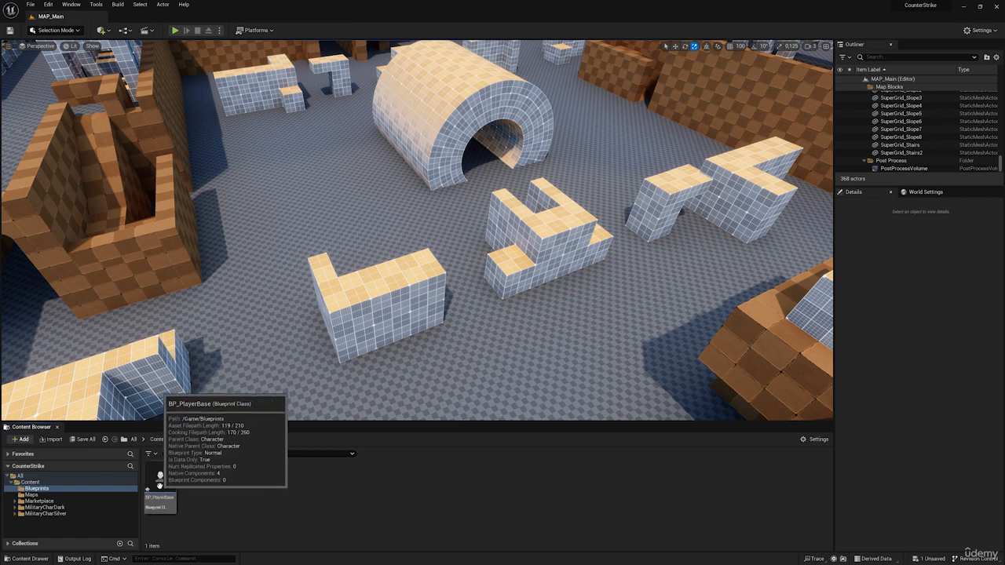
right_click(164, 480)
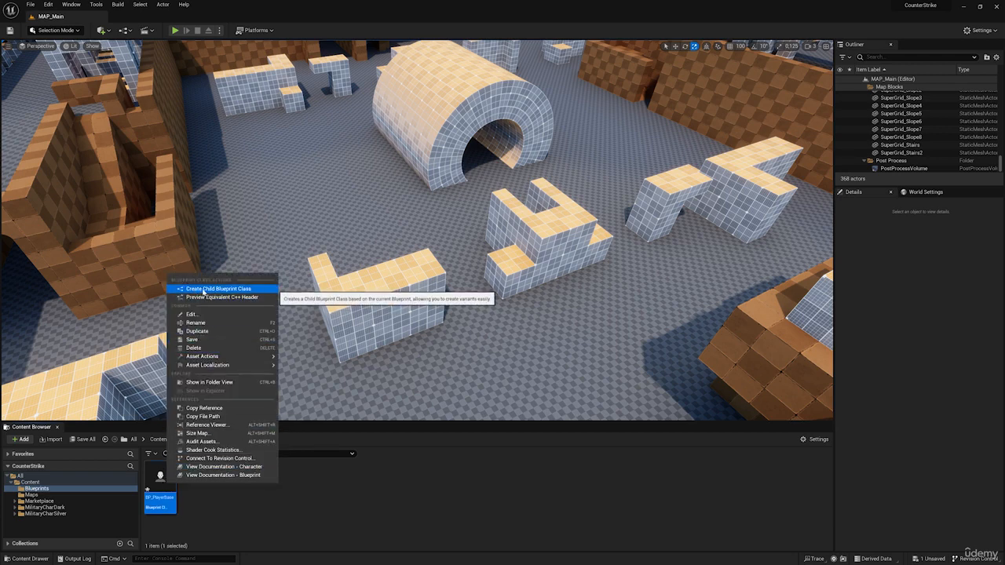
click(205, 289)
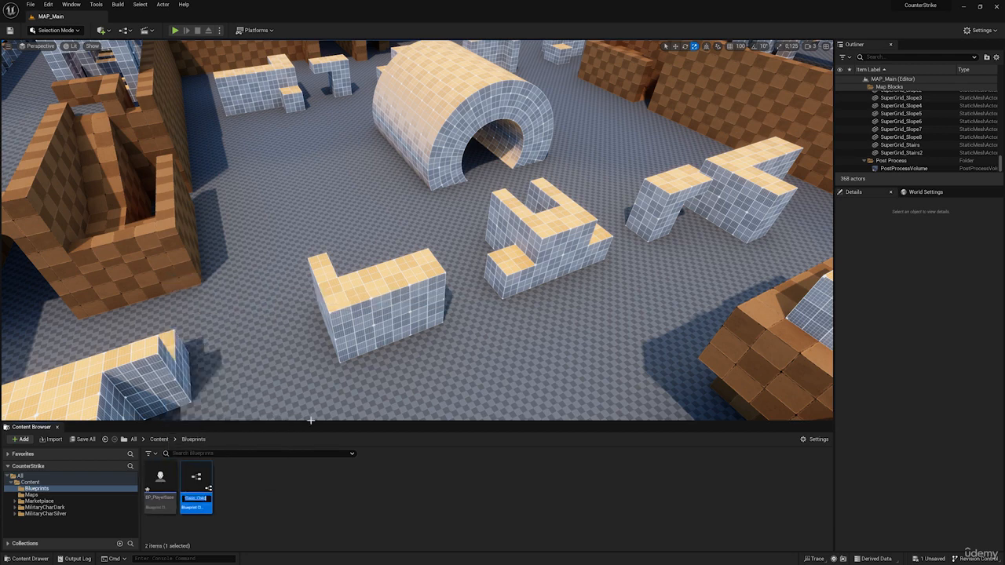
text(BP_Terrorist)
key(Return)
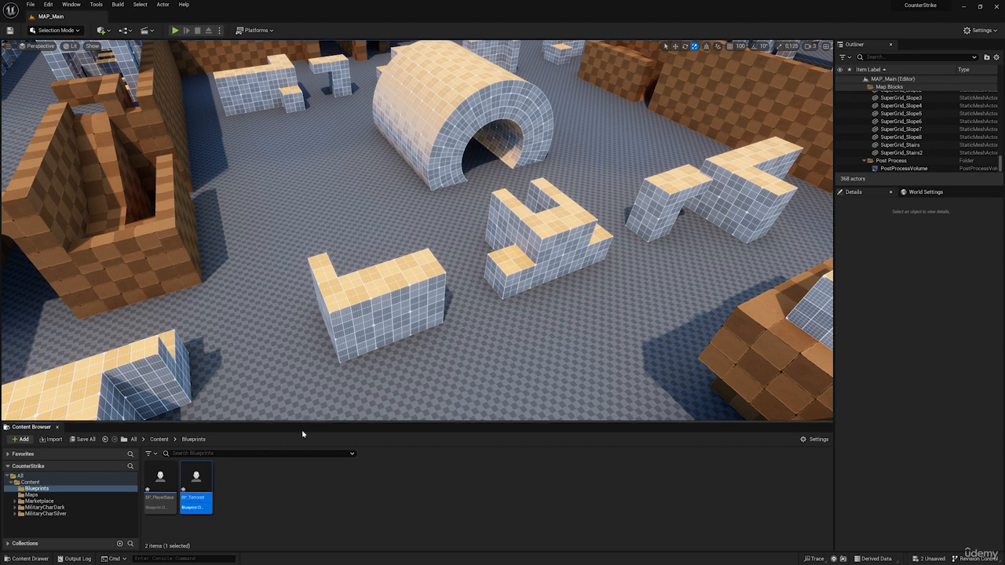
Create another child Blueprint class from BP_PlayerBase and name it BP_CounterTerrorist
right_click(160, 476)
click(206, 282)
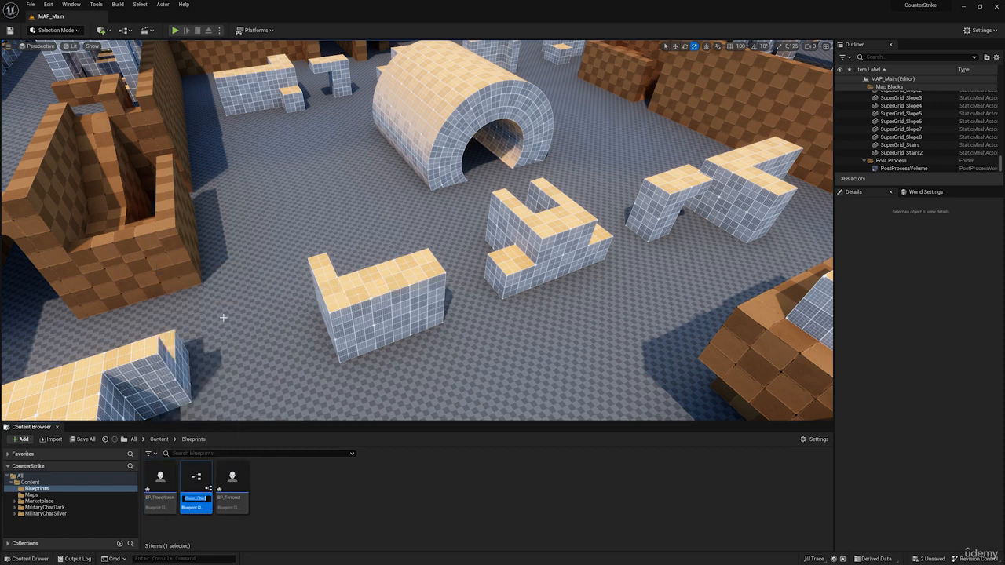
text(BP_CounterTerrorist)
key(Return)
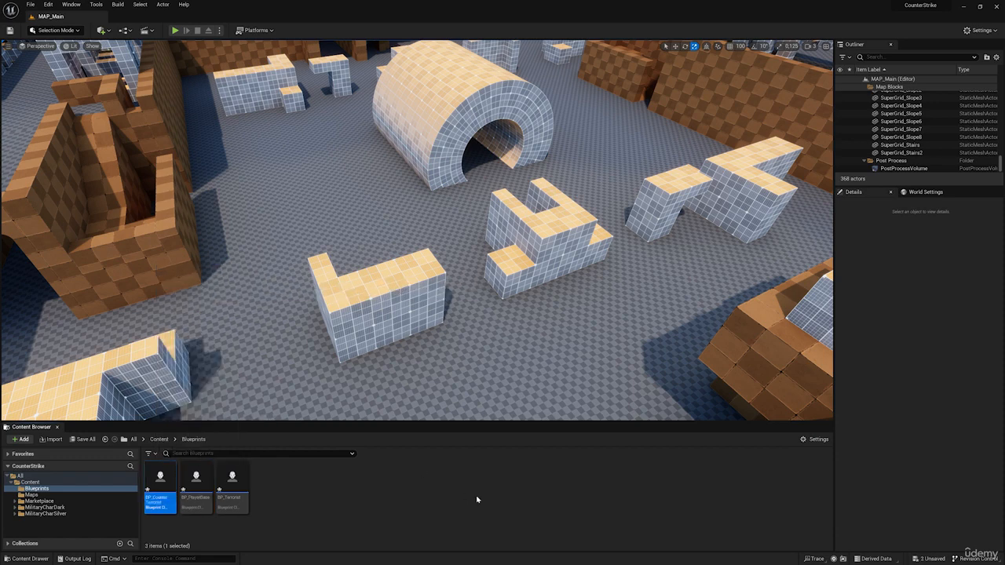
click(338, 531)
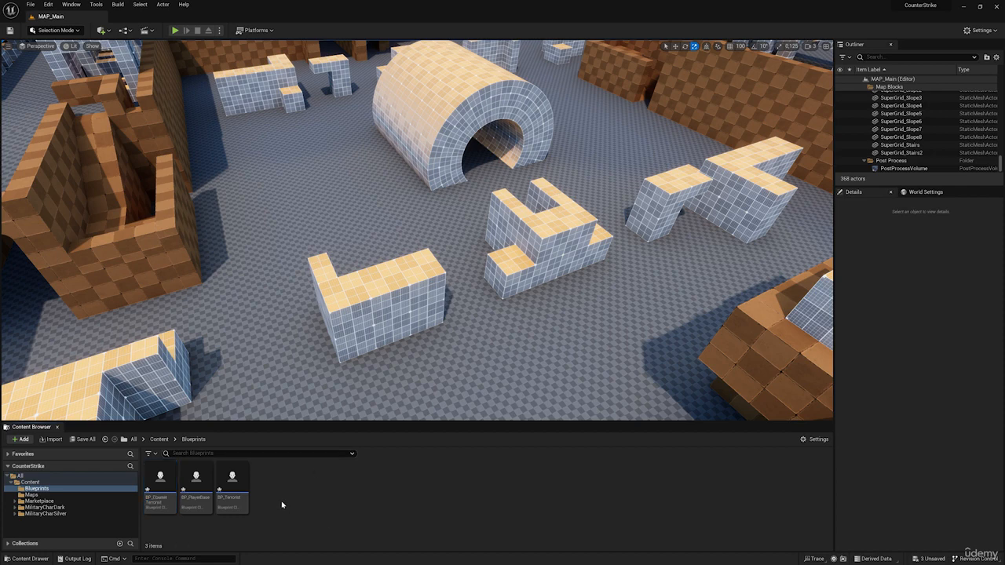
right_click(198, 488)
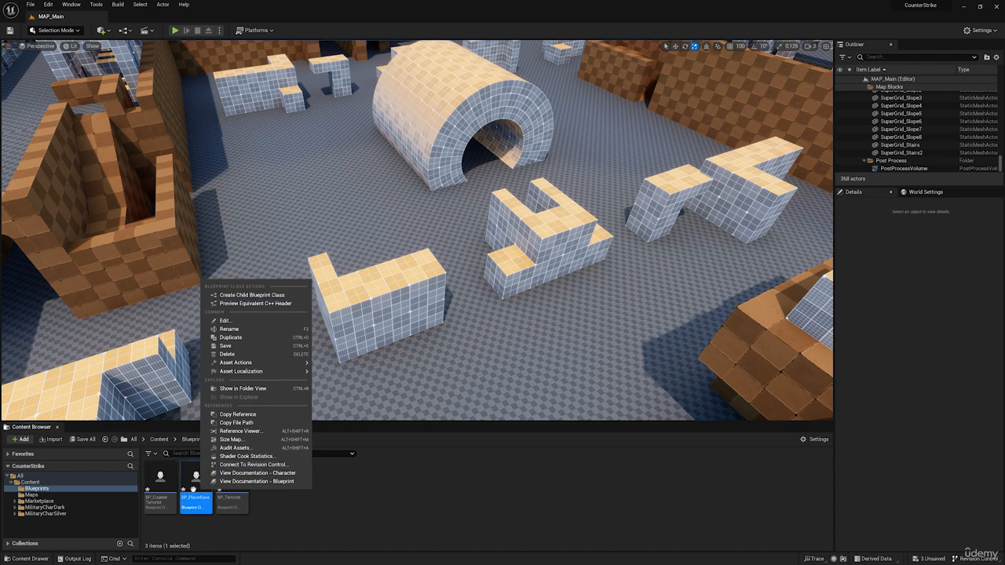
click(161, 477)
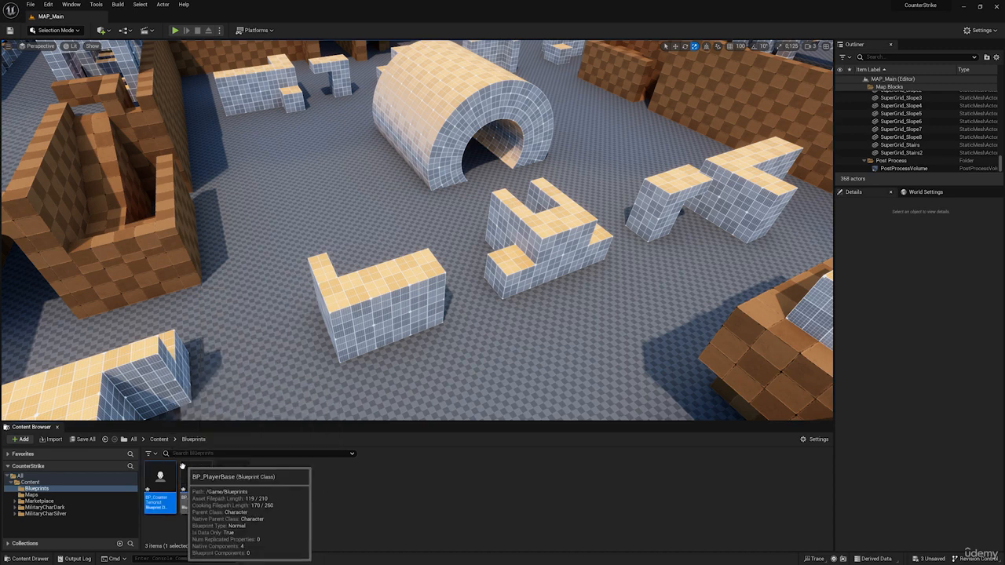
click(197, 475)
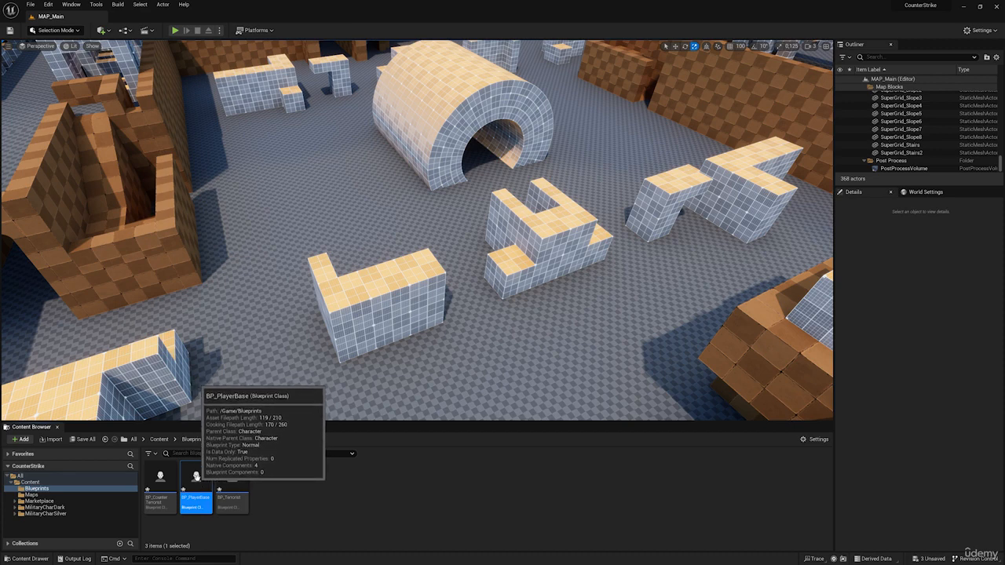
click(166, 477)
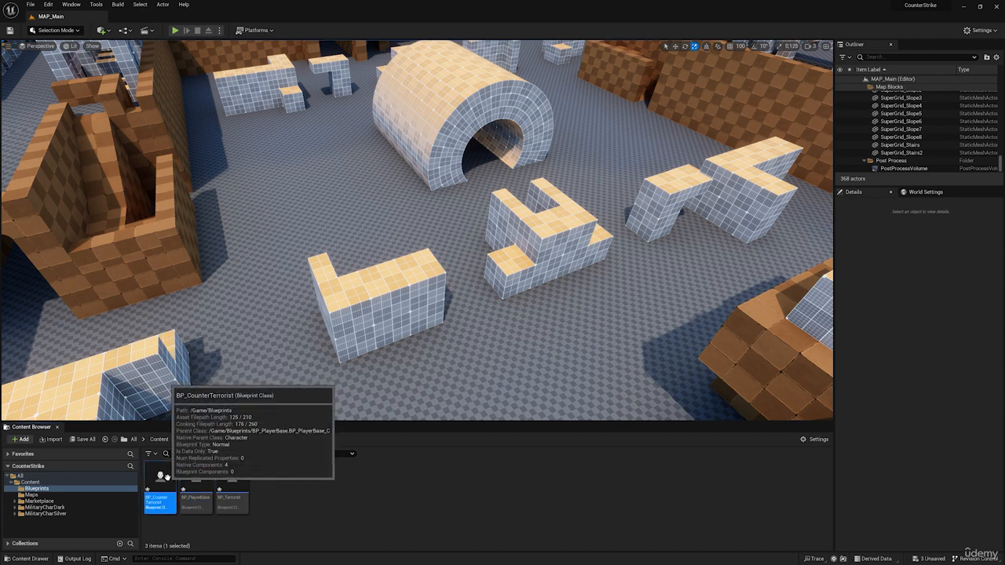
click(232, 480)
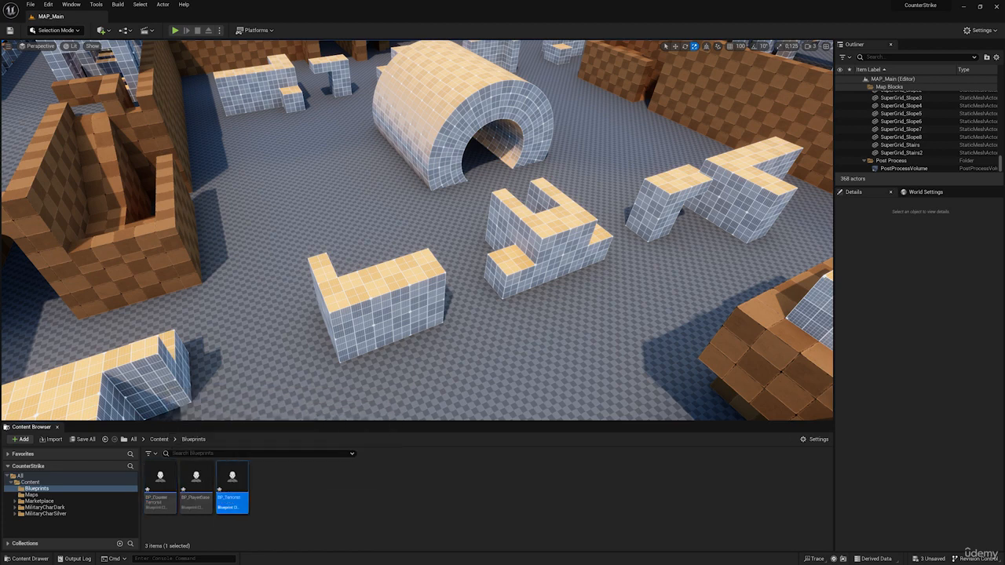
In BP_PlayerBase, set the Character Movement component's Max Walk Speed to 250 cm/s, and compile and save the Blueprint
double_click(195, 490)
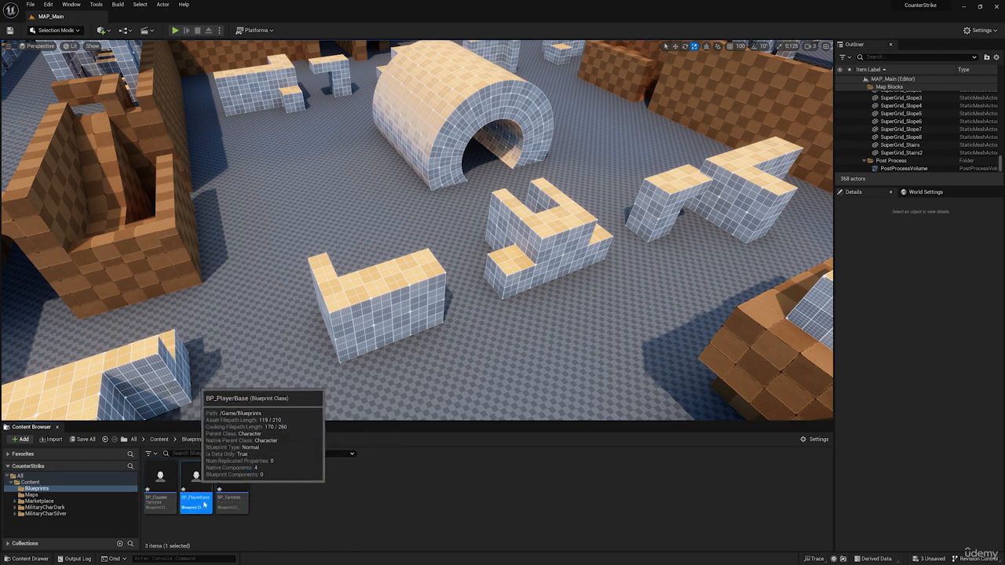
double_click(341, 301)
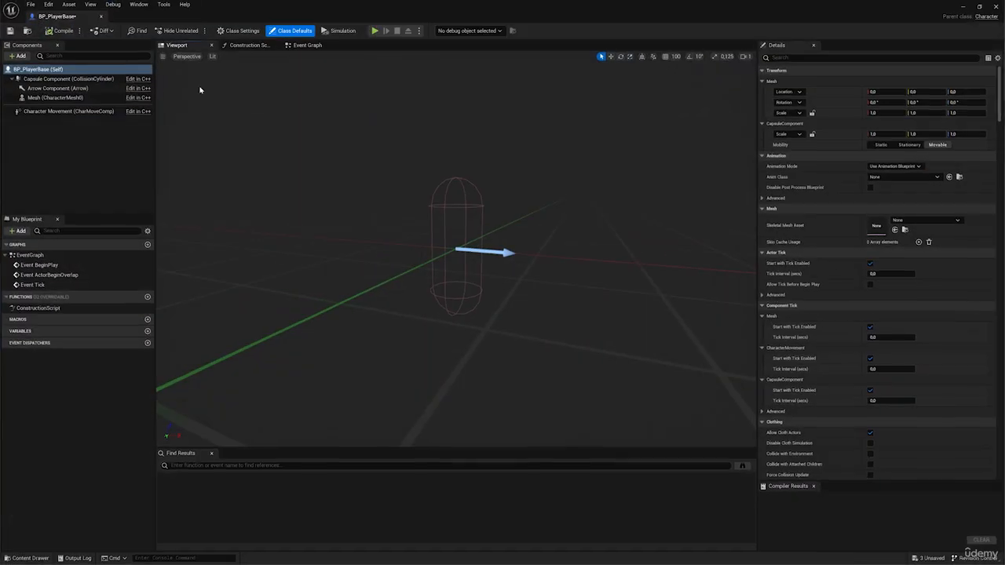
click(33, 112)
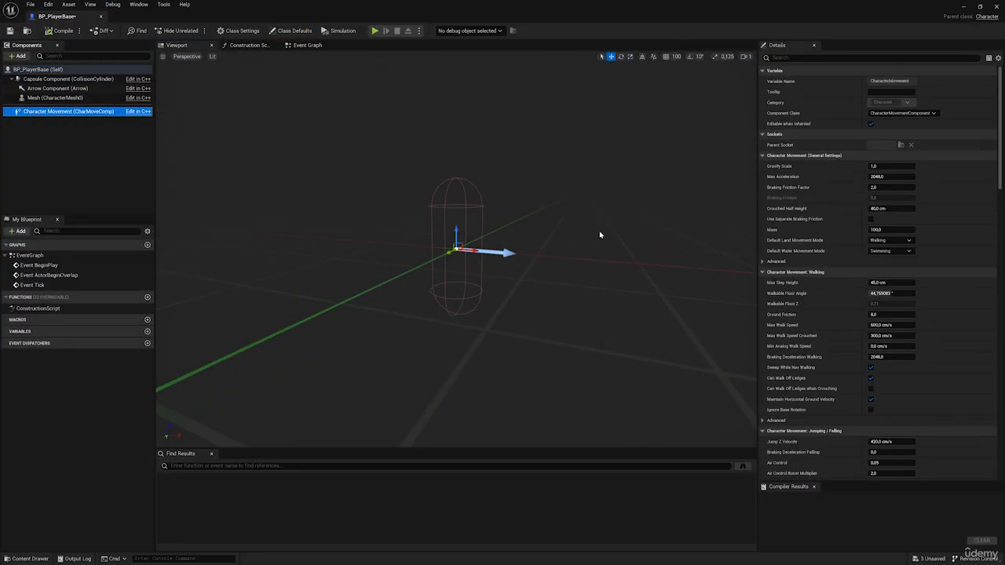
right_click(793, 330)
click(792, 329)
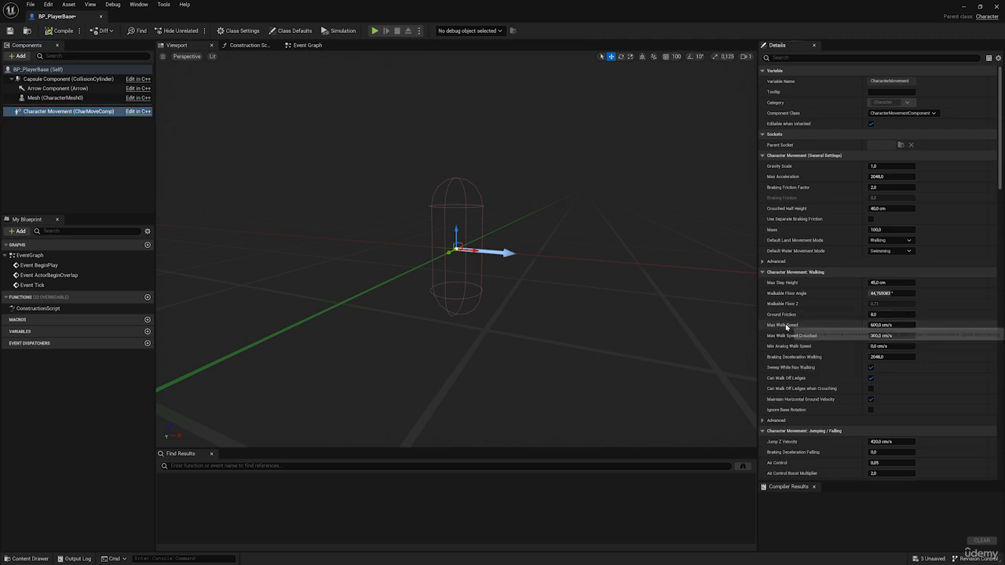
click(887, 325)
text(2)
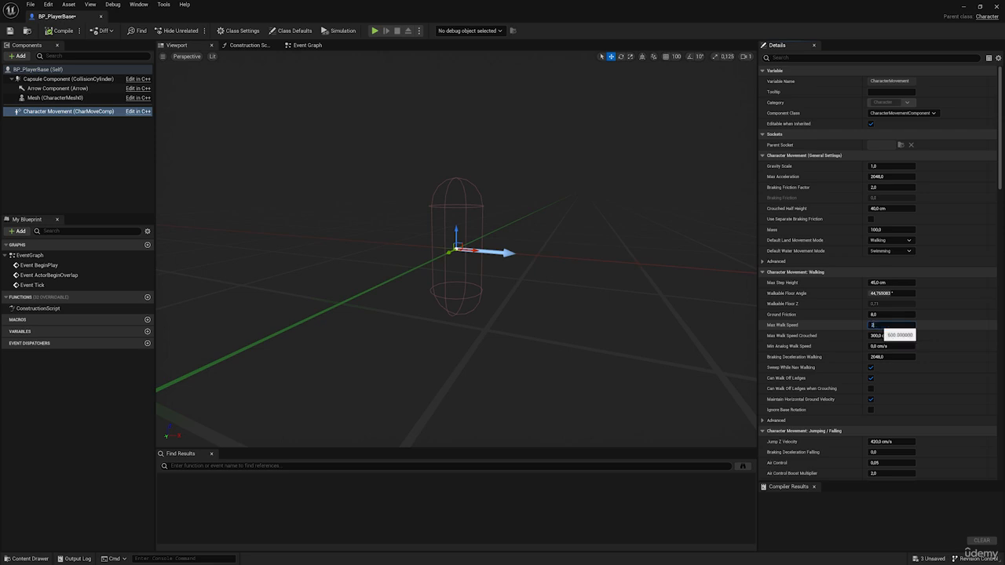
text(50)
key(Return)
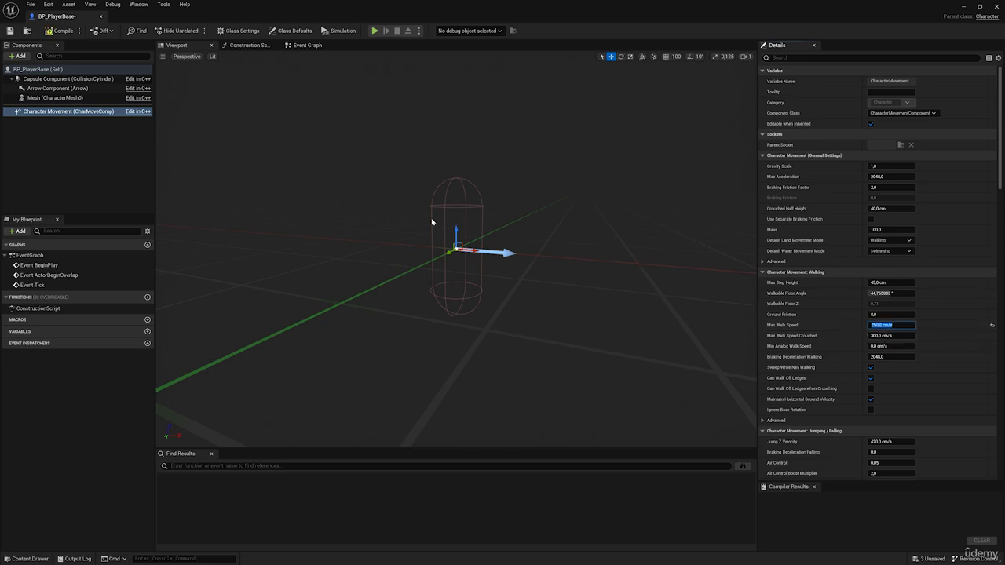
click(55, 32)
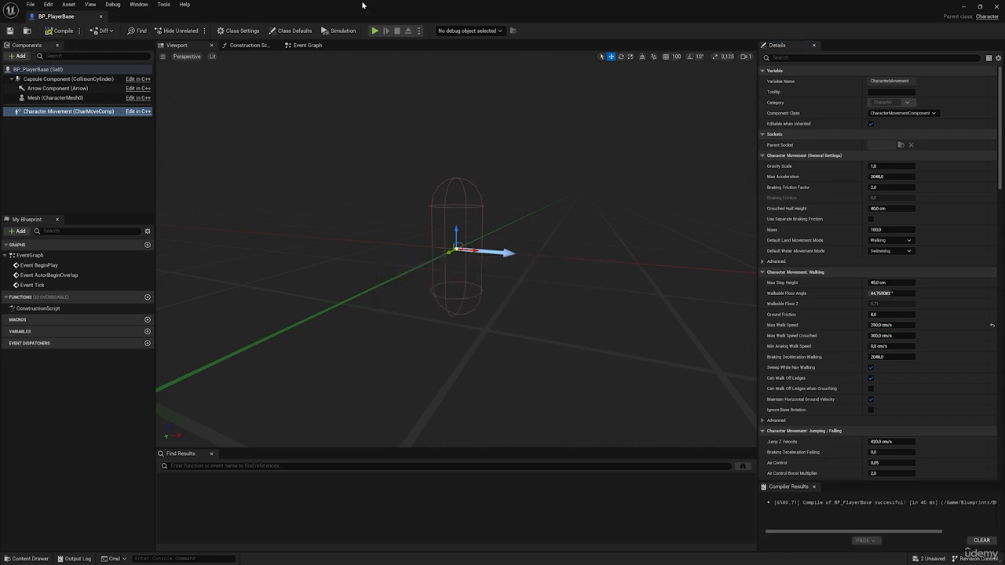
Open BP_CounterTerrorist and check the inherited Max Walk Speed of its Character Movement component
drag(364, 6, 471, 104)
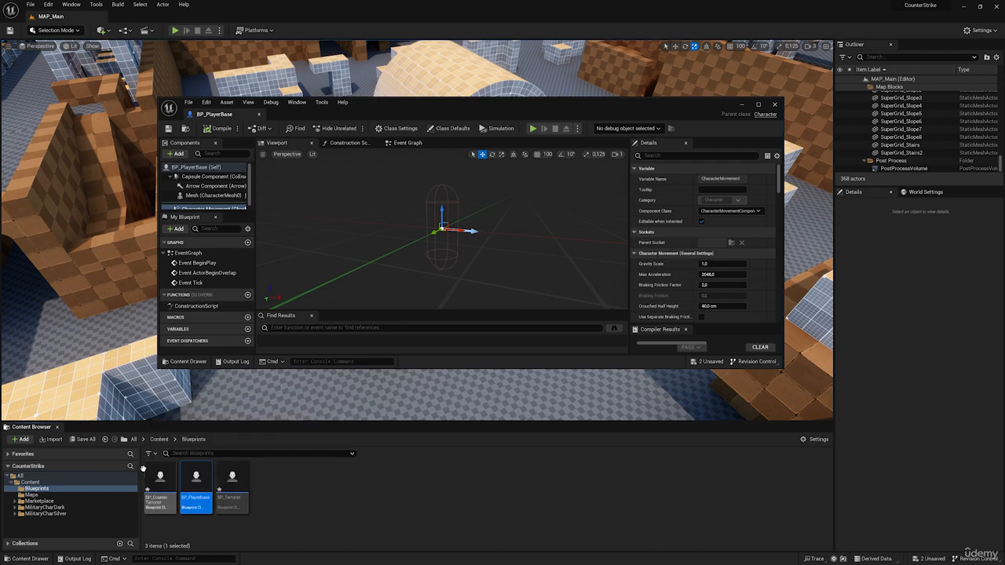
double_click(160, 476)
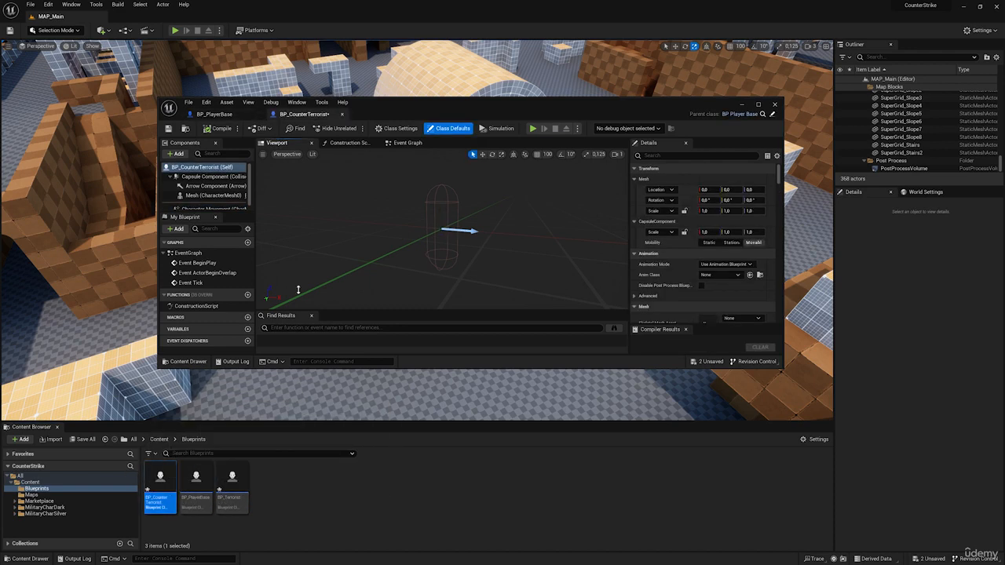
drag(440, 104, 433, 1)
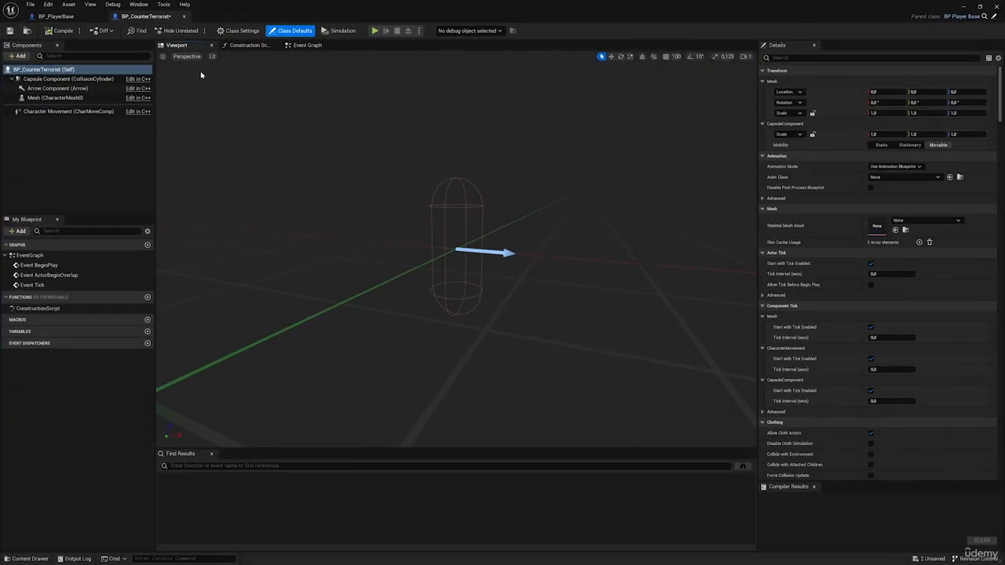
click(60, 112)
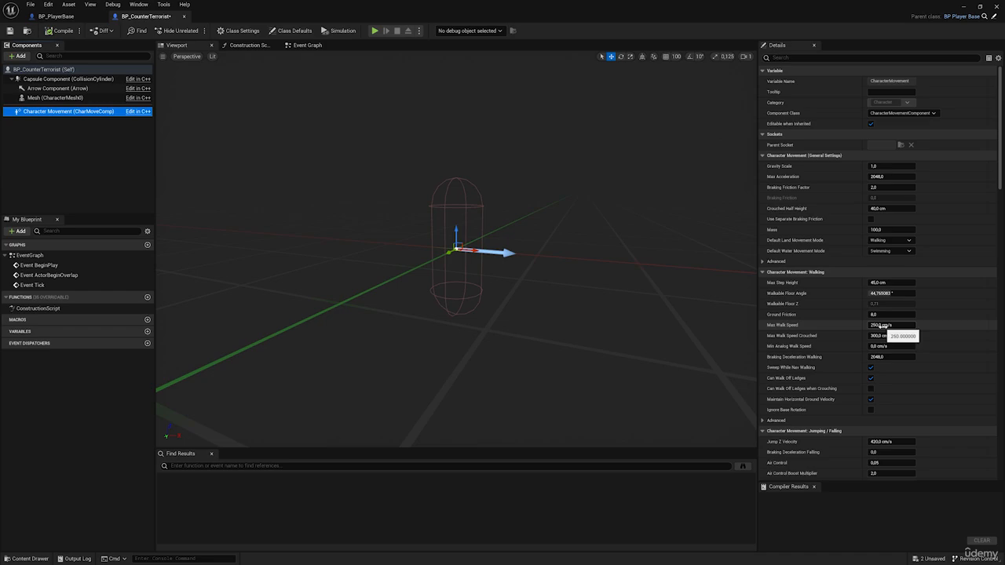
Open BP_Terrorist, check the Max Walk Speed of its Character Movement component, and return to BP_PlayerBase
double_click(505, 16)
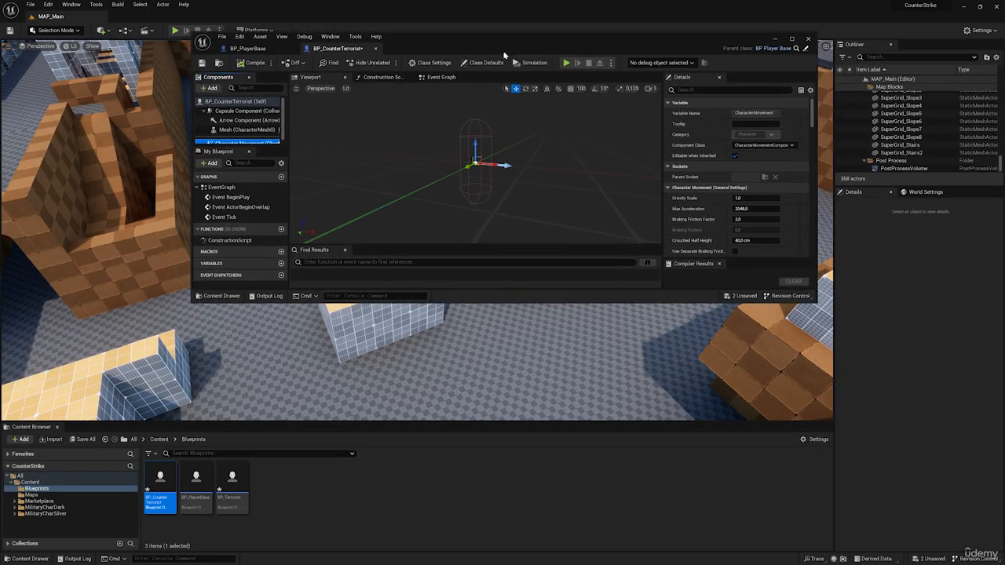
double_click(229, 477)
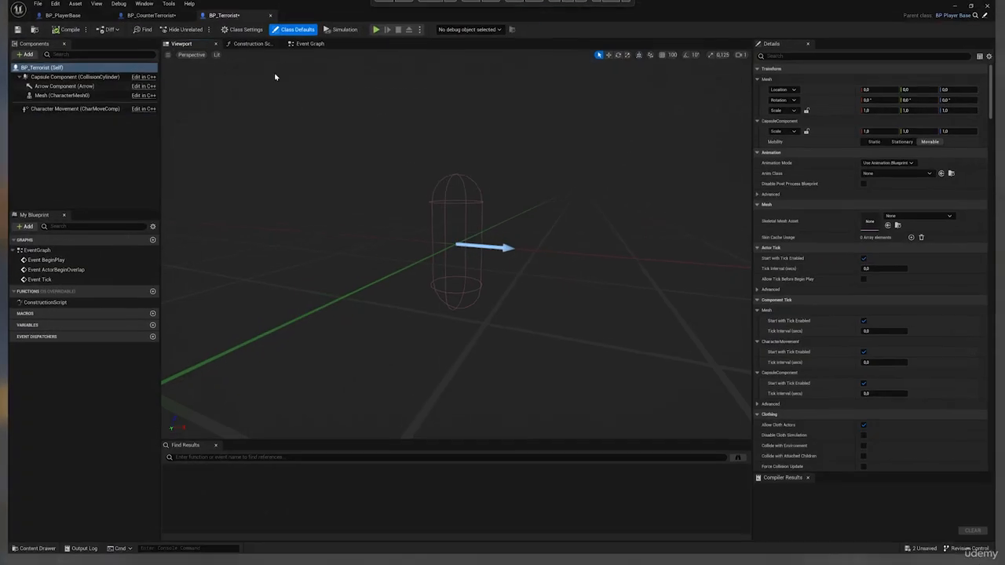
click(97, 113)
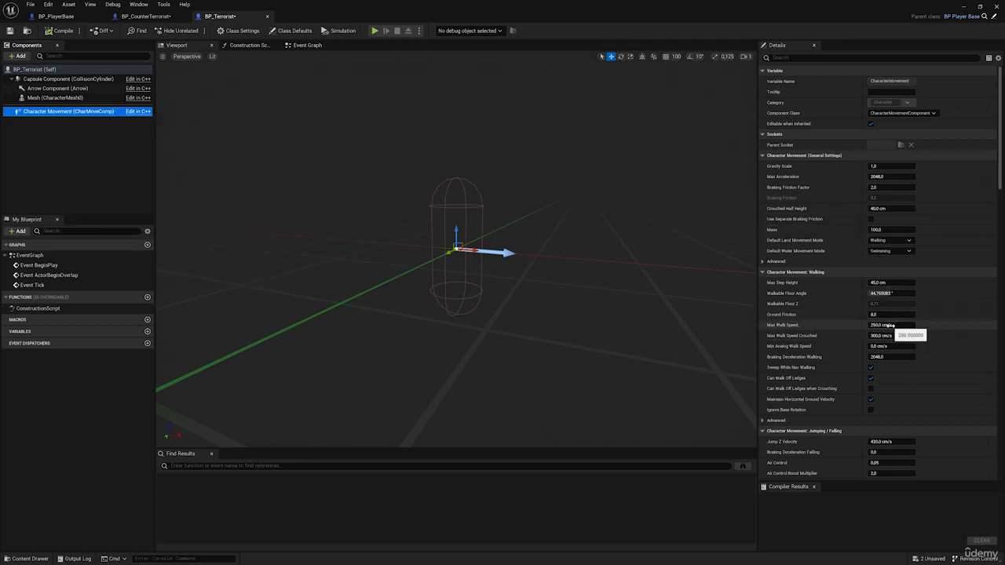
click(77, 16)
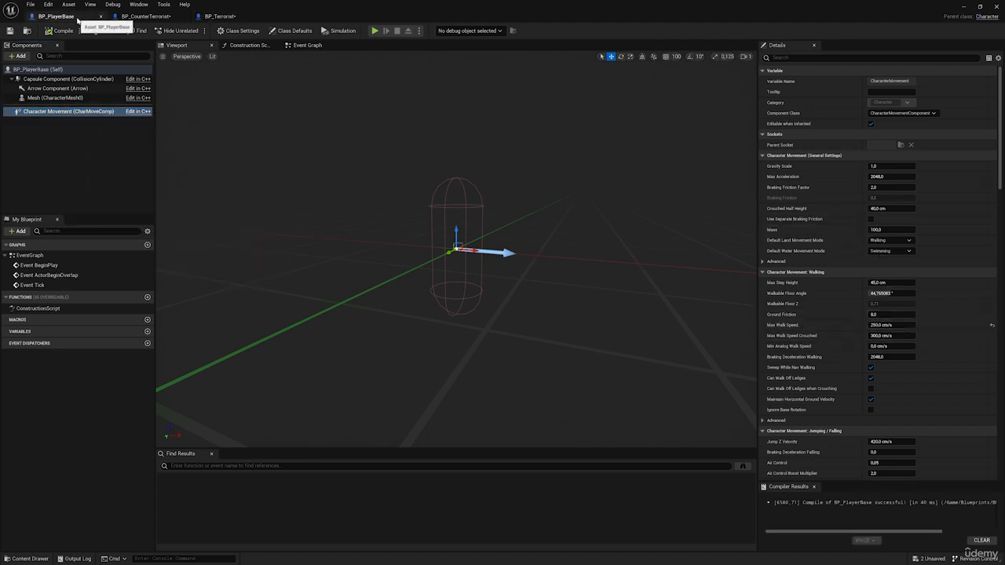
Shrink the Blueprint editor window and inspect the BP_PlayerBase, BP_CounterTerrorist and BP_Terrorist assets in the Blueprints folder
drag(256, 11, 283, 40)
drag(194, 504, 192, 475)
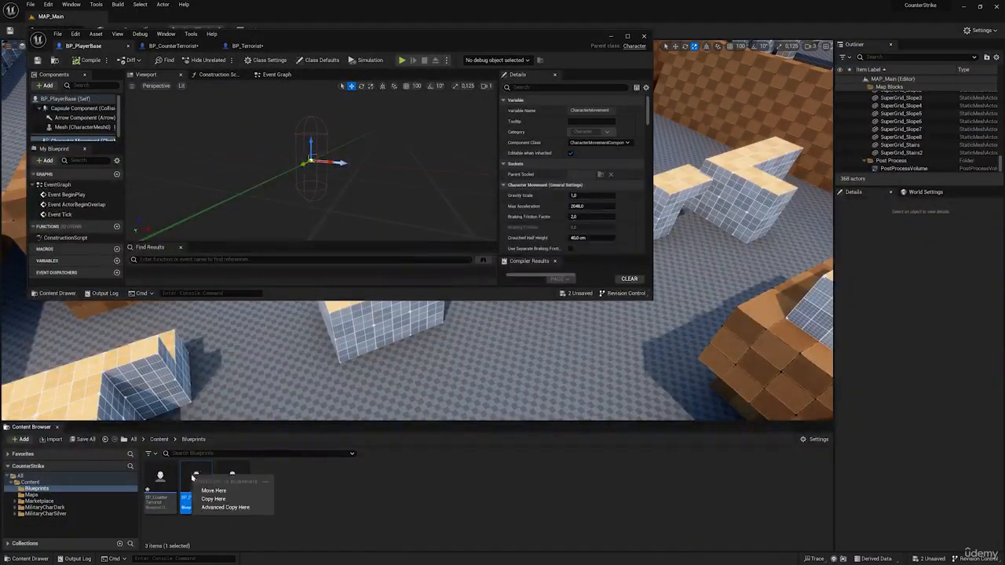
key(Escape)
click(160, 483)
ctrl+click(231, 479)
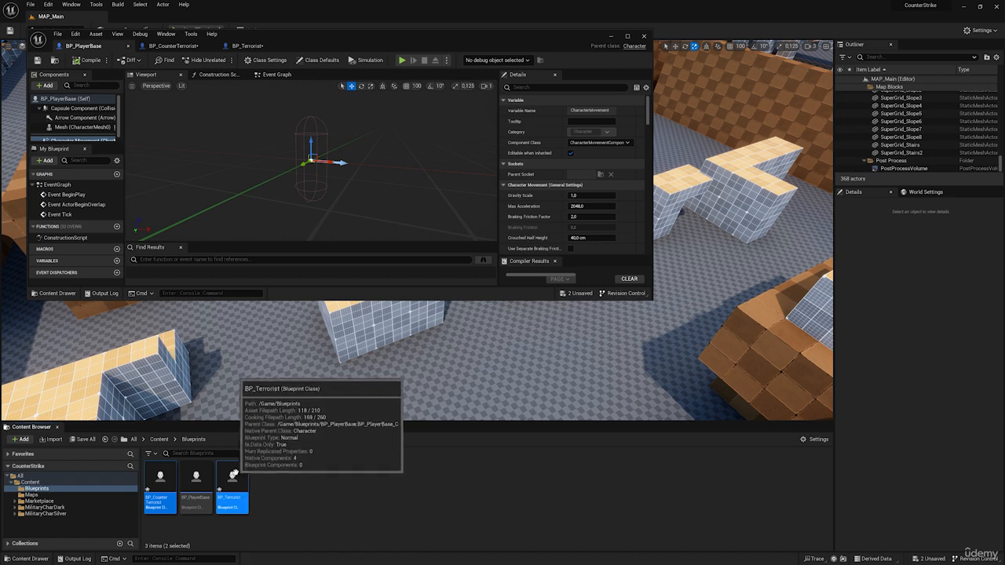
click(271, 475)
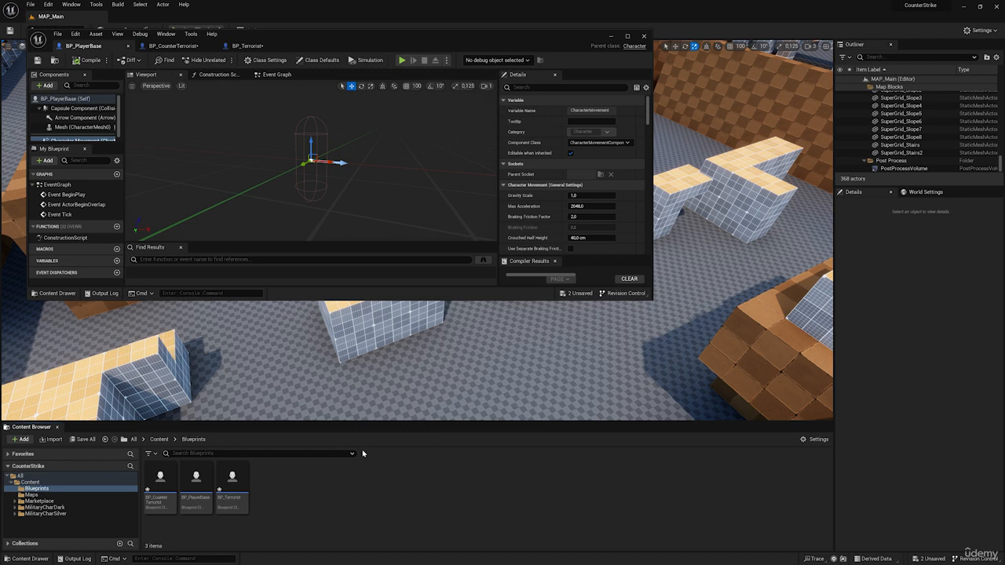
click(196, 488)
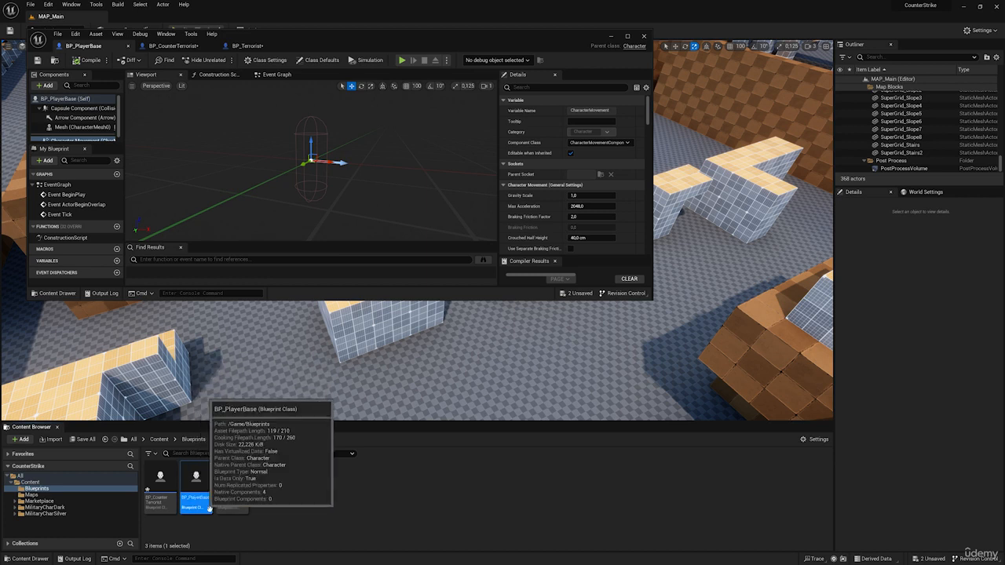
click(239, 531)
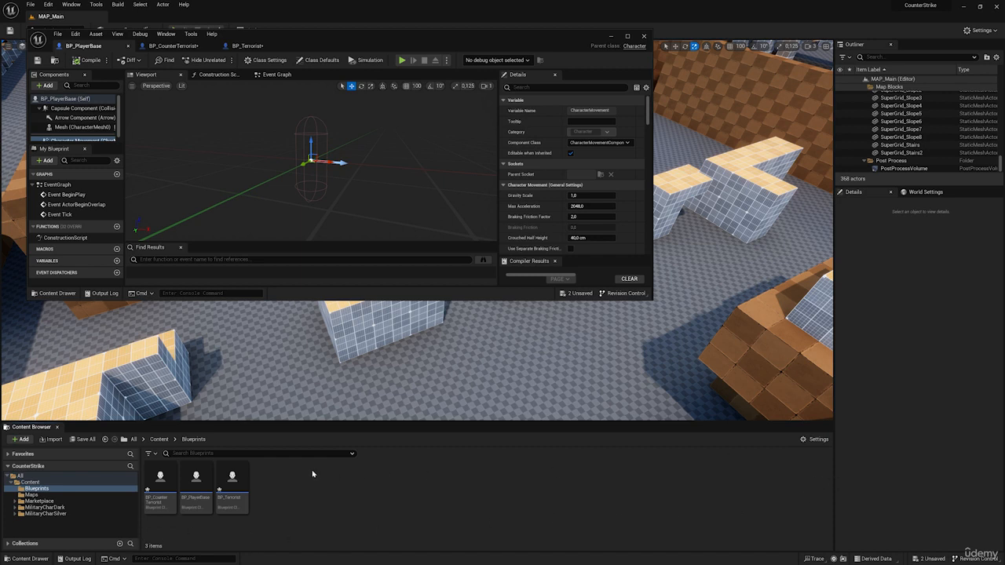
click(191, 477)
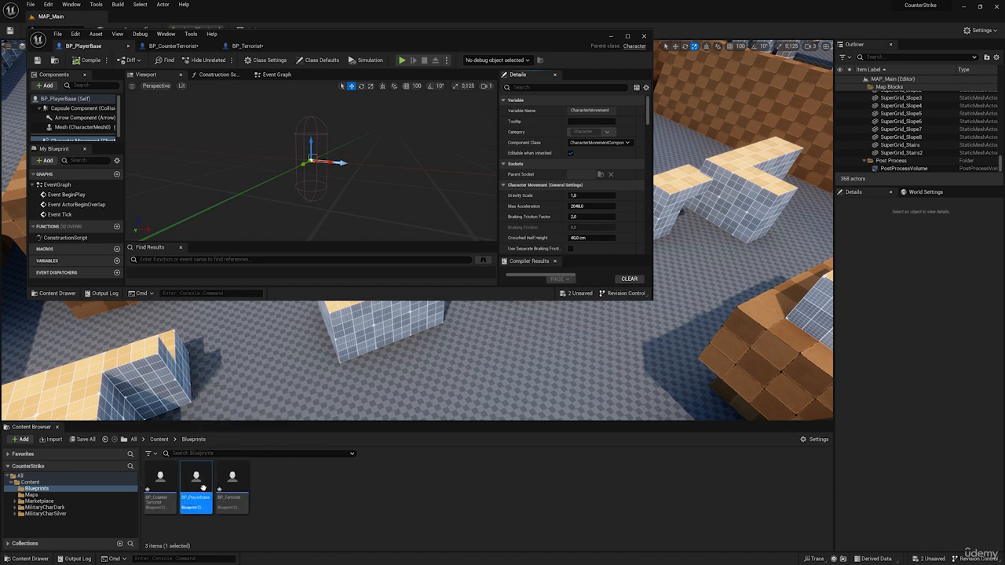
click(279, 474)
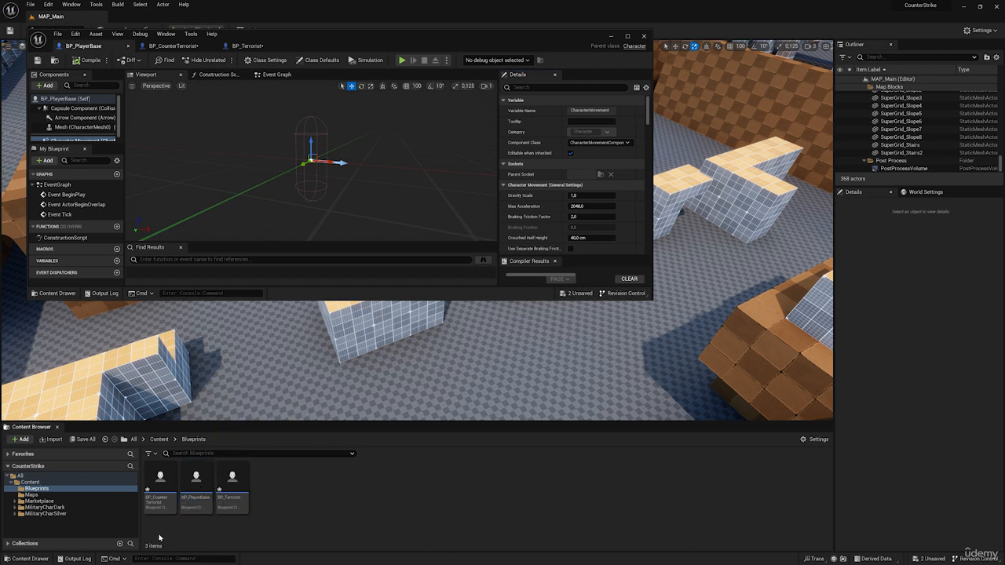
Open BP_Terrorist, BP_CounterTerrorist and BP_PlayerBase from the Blueprints folder and maximize the Blueprint editor window on BP_PlayerBase
double_click(233, 481)
double_click(161, 483)
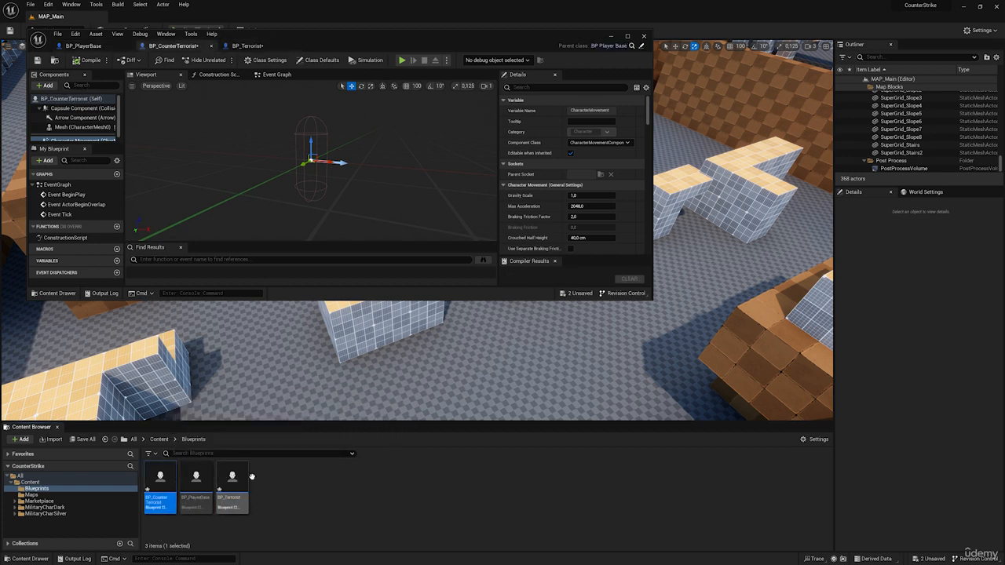
click(314, 480)
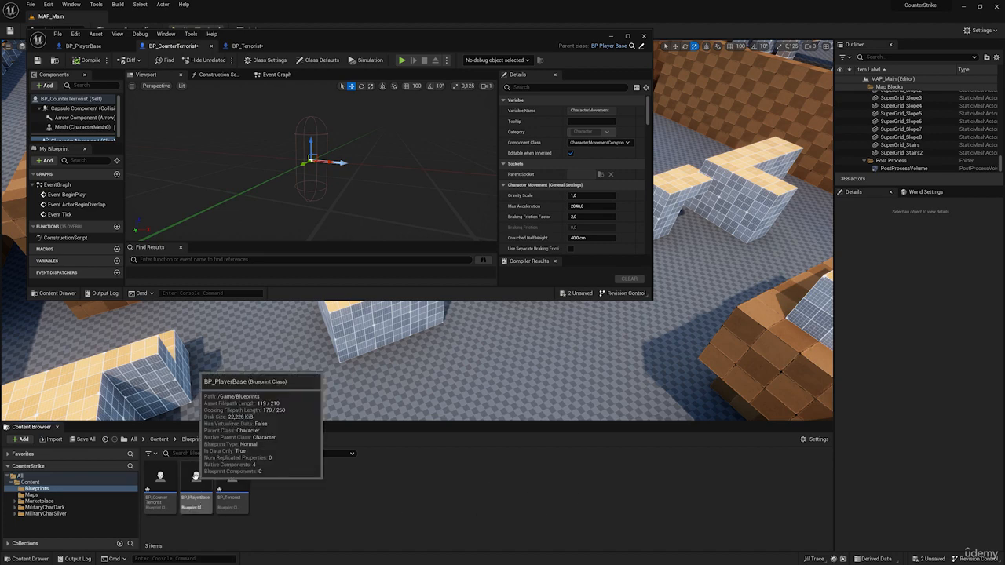
double_click(195, 480)
drag(549, 46, 528, 2)
double_click(528, 4)
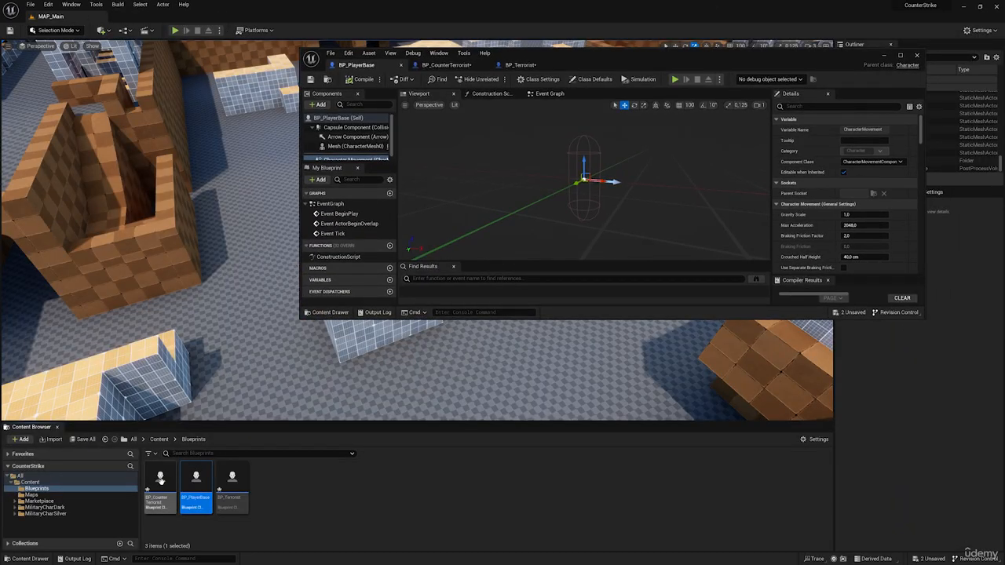
click(232, 483)
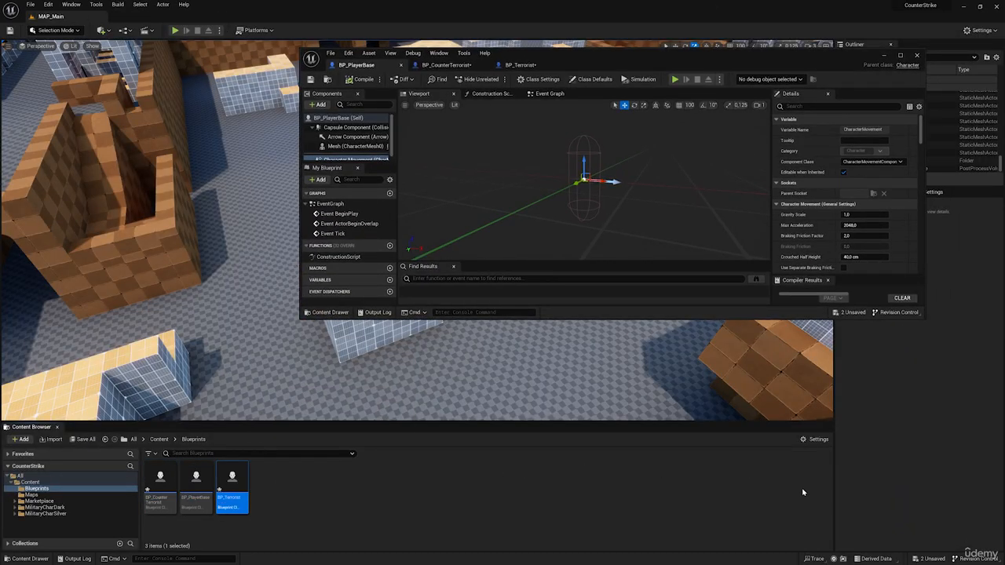
double_click(598, 62)
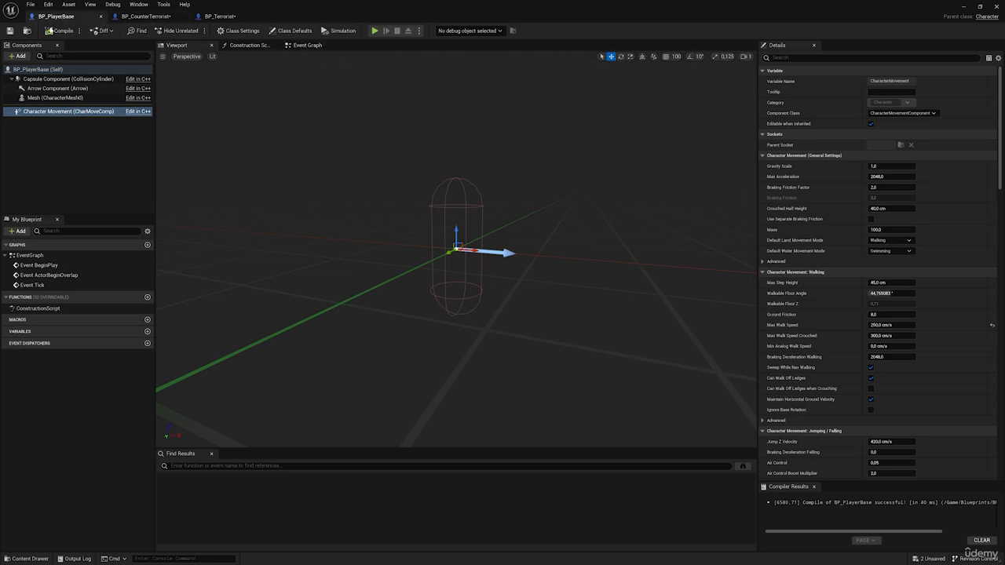
Compare the Character Movement settings of BP_CounterTerrorist and BP_Terrorist by switching between the two child Blueprints
click(138, 17)
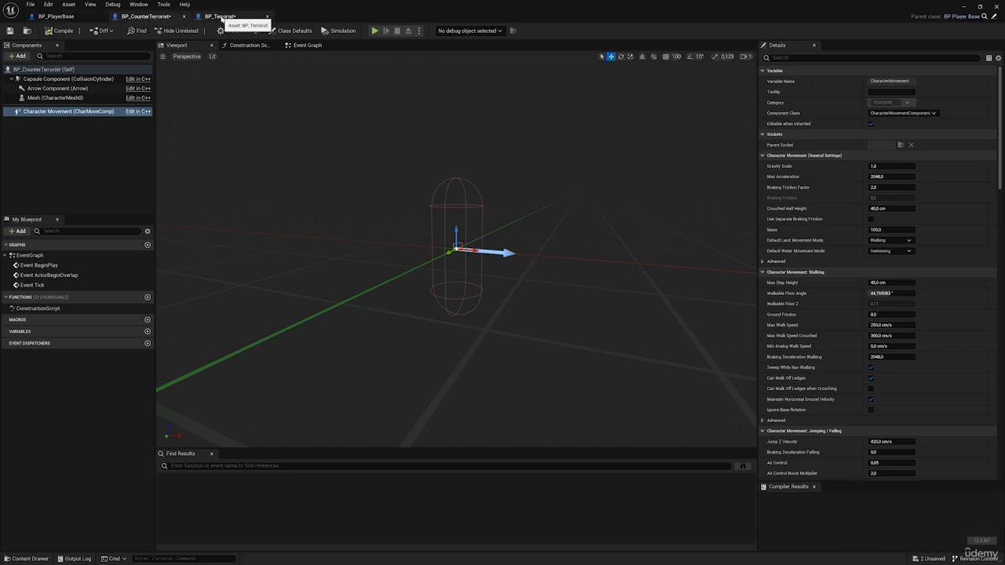
click(224, 19)
click(153, 17)
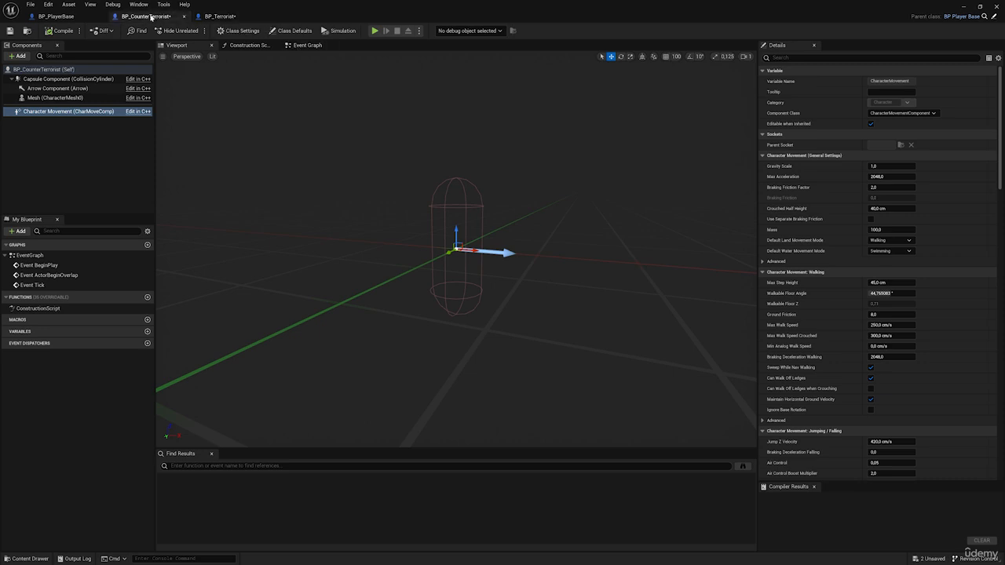
click(224, 18)
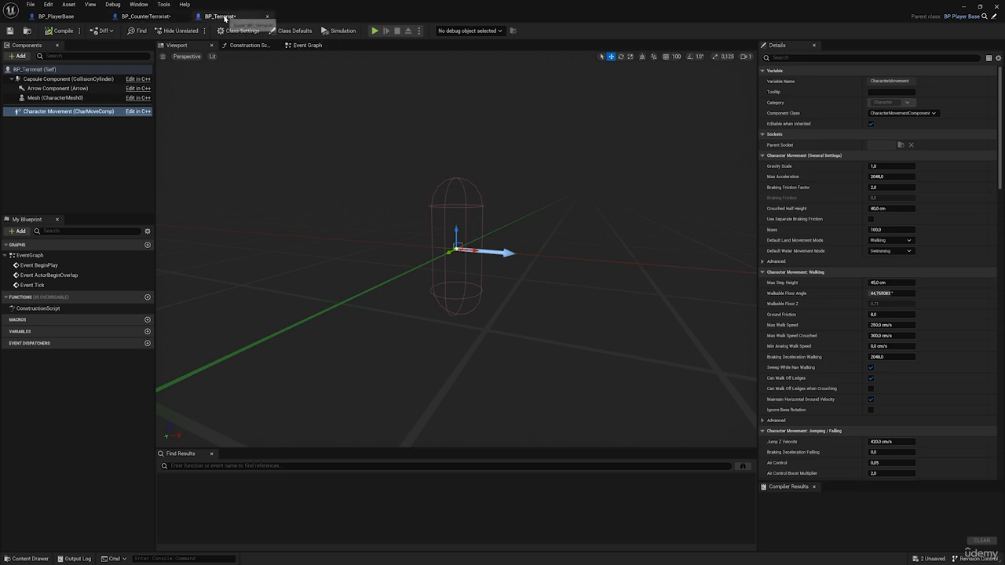
click(164, 19)
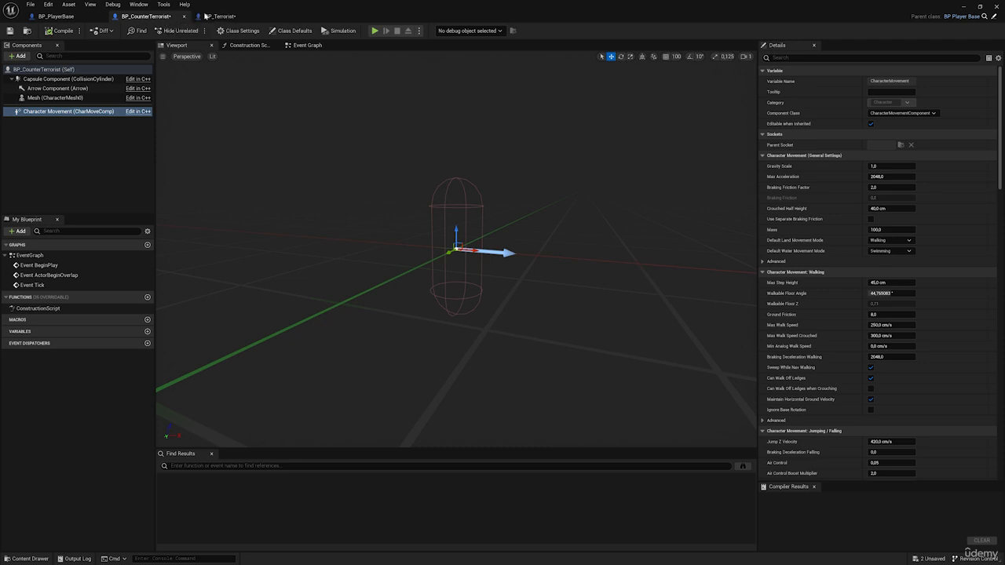
In BP_PlayerBase, set the Character Movement component's Max Walk Speed back to 600 cm/s and compile the Blueprint
click(67, 17)
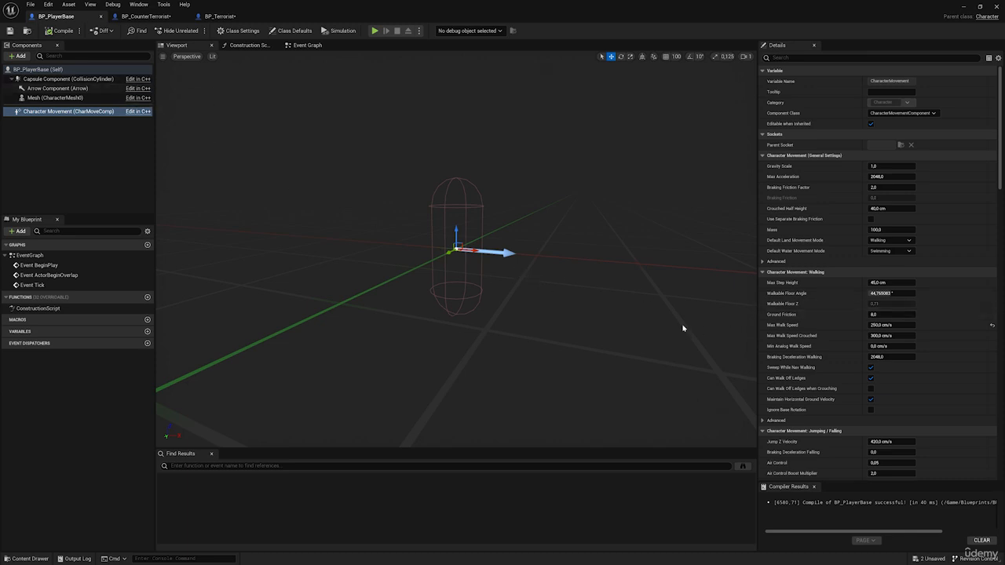
click(874, 325)
click(59, 32)
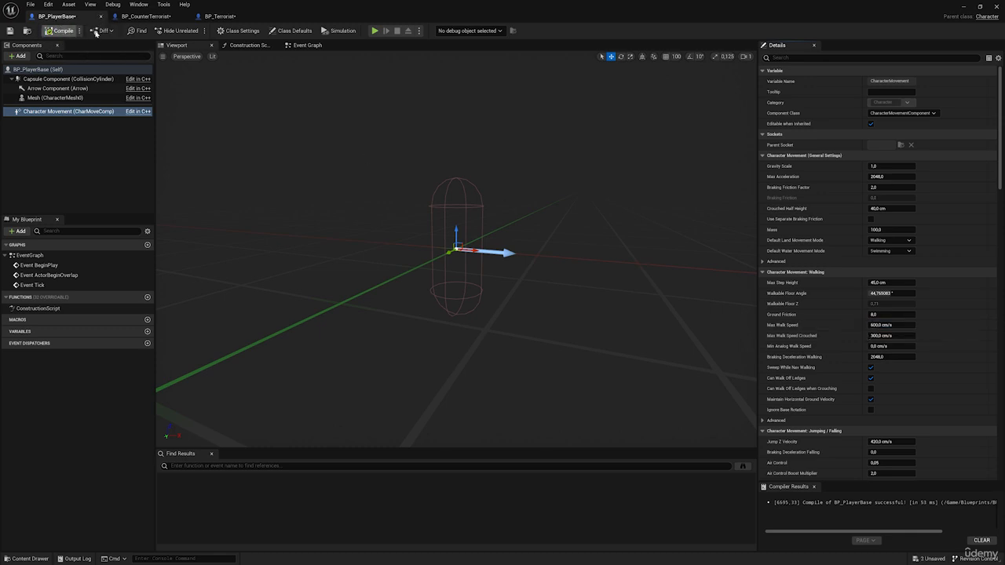
Check the inherited Max Walk Speed in BP_CounterTerrorist and BP_Terrorist against the value in BP_PlayerBase
click(145, 17)
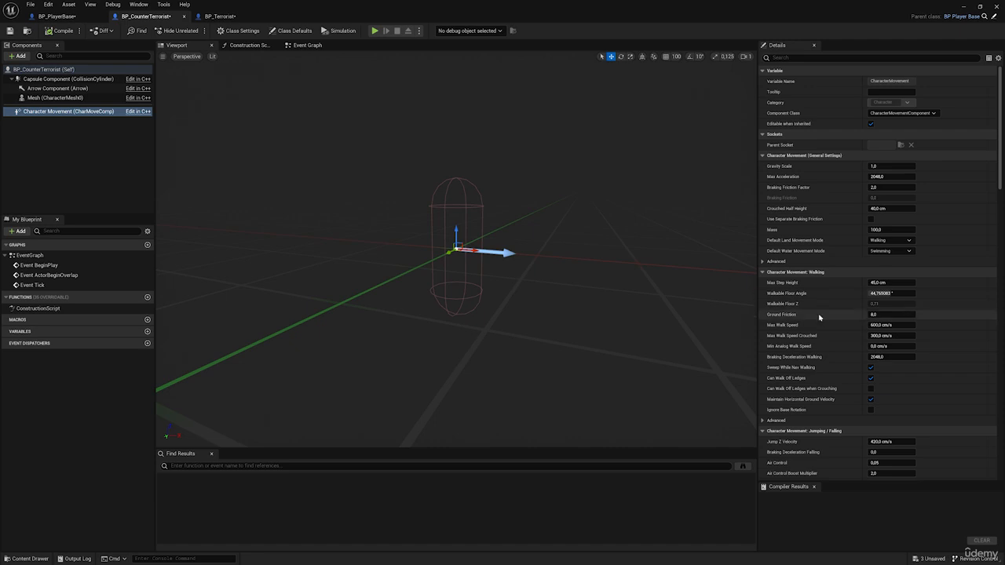
click(212, 18)
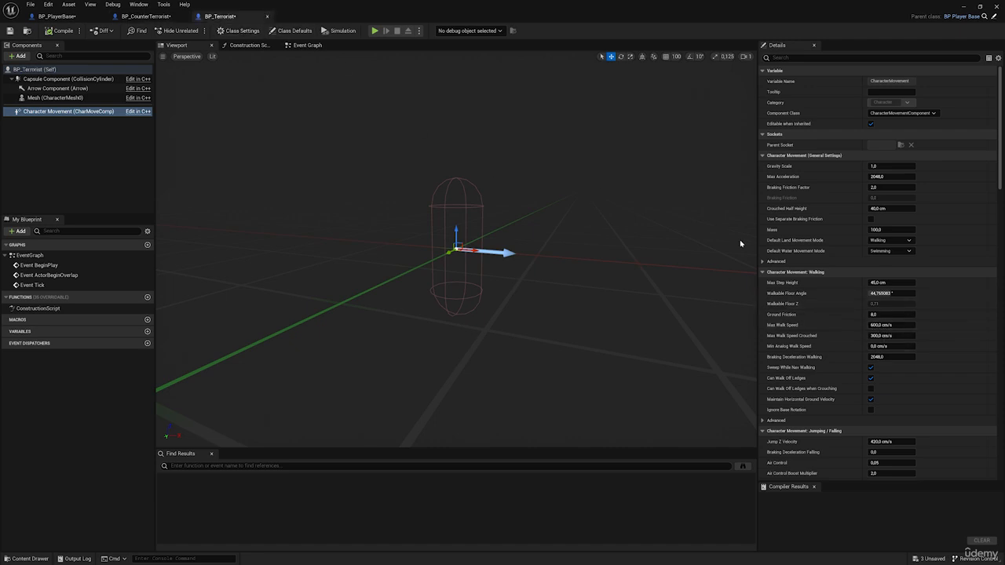
click(75, 17)
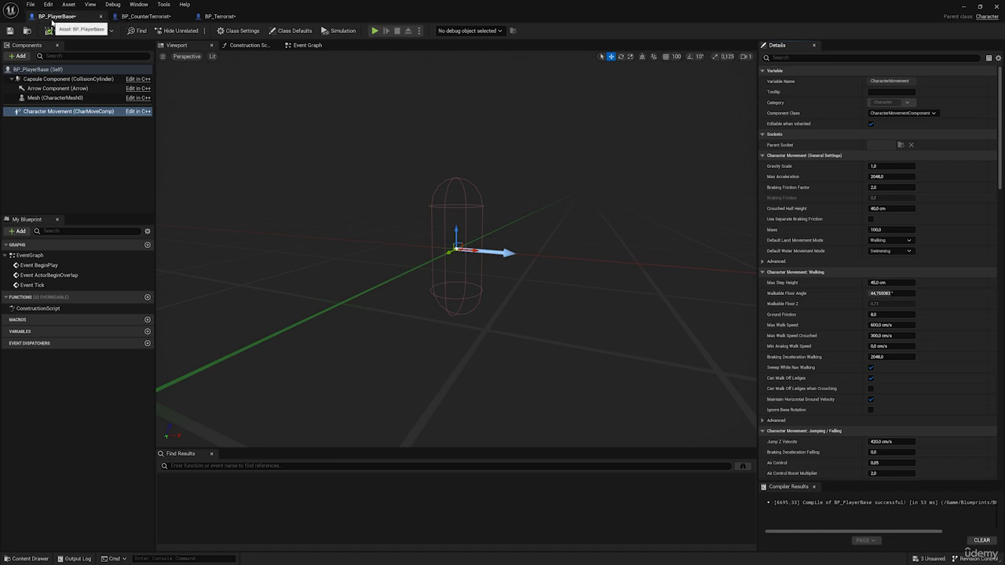
click(146, 17)
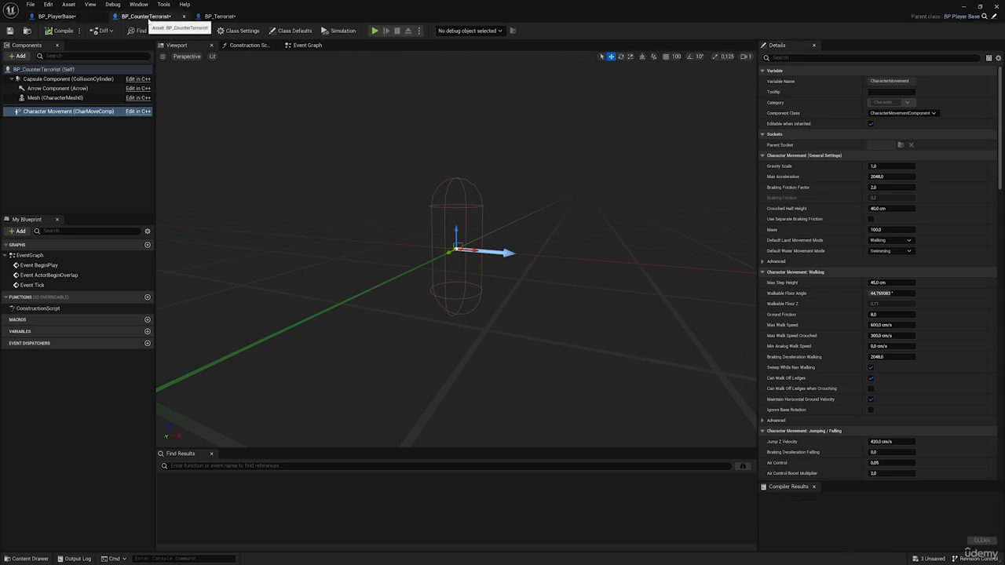
click(215, 18)
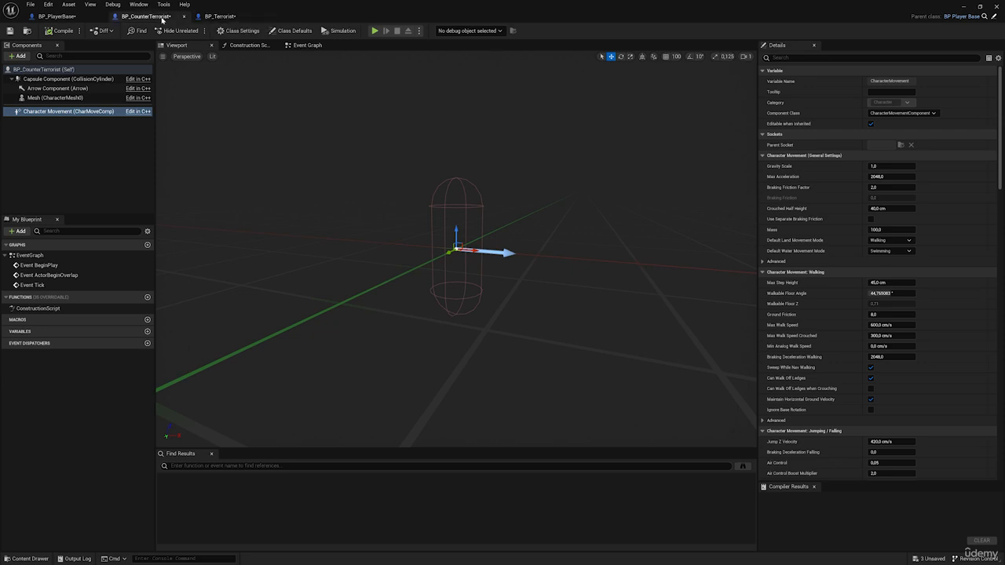
Save all modified Blueprints from BP_PlayerBase and close the Blueprint editor window
click(82, 17)
click(29, 5)
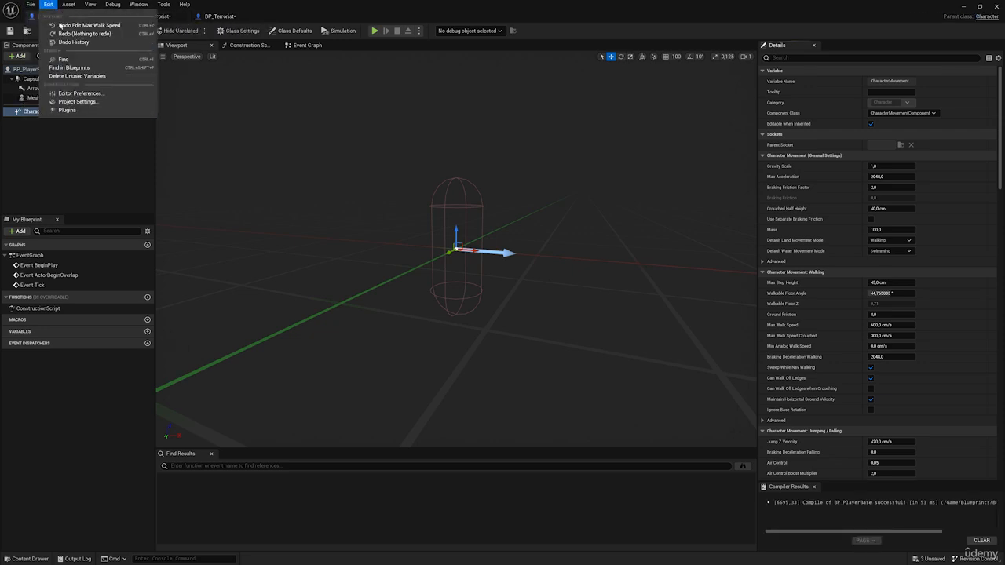
click(50, 43)
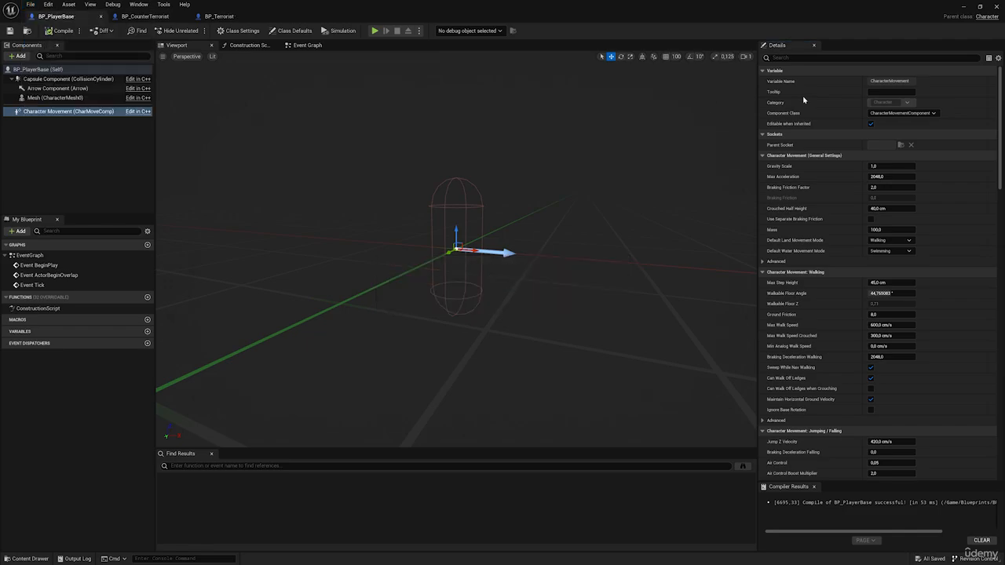
click(998, 6)
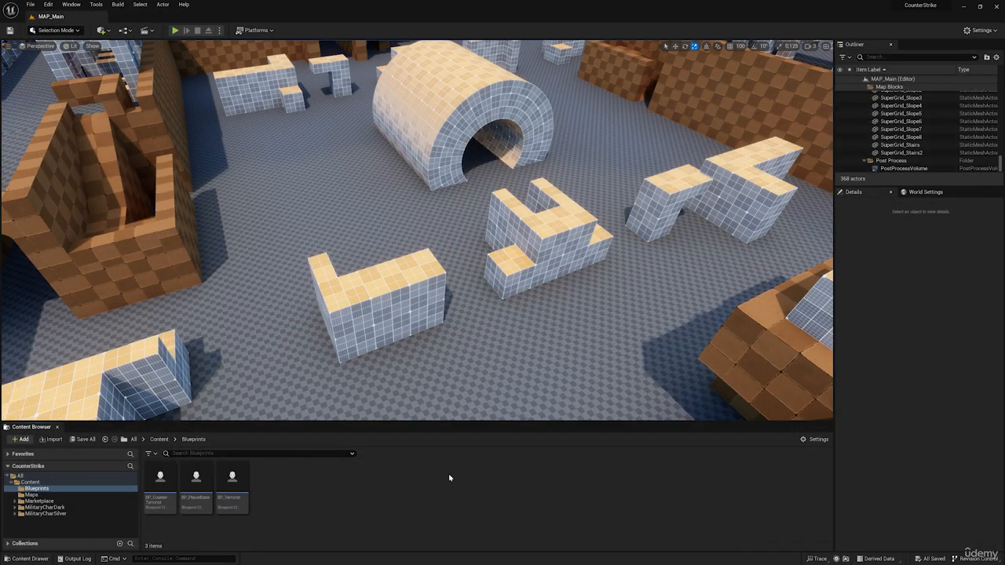